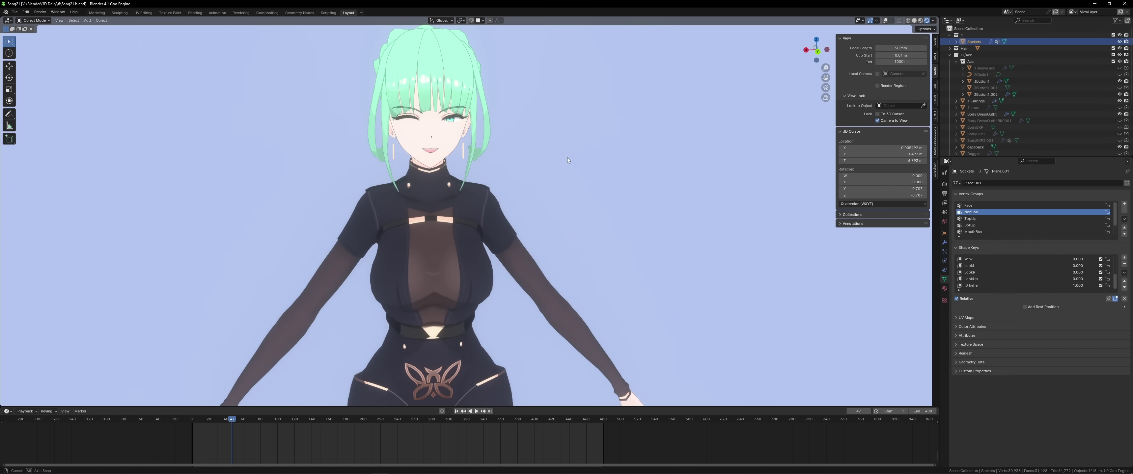
middle_click_drag(567, 157, 848, 156)
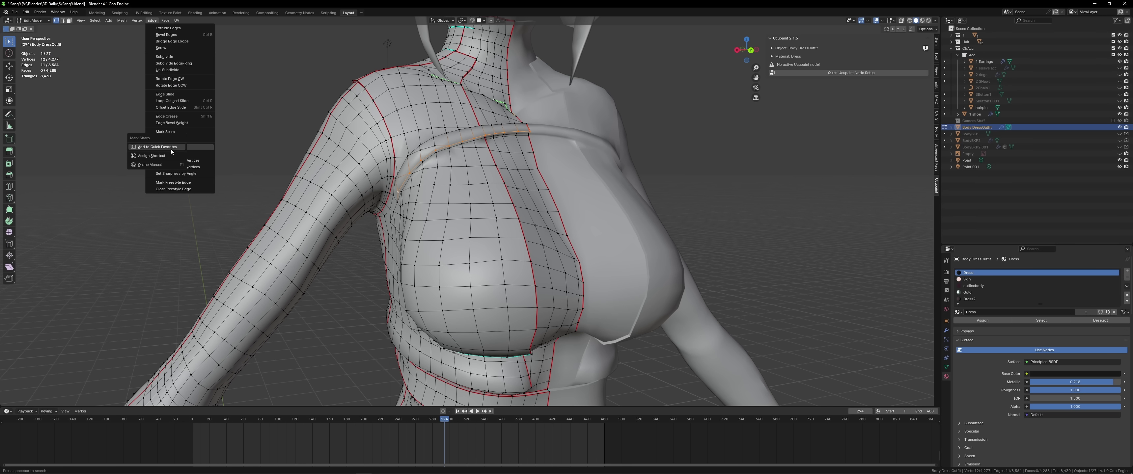
Mark the selected edges just below the upper-chest hem as sharp.
key("q")
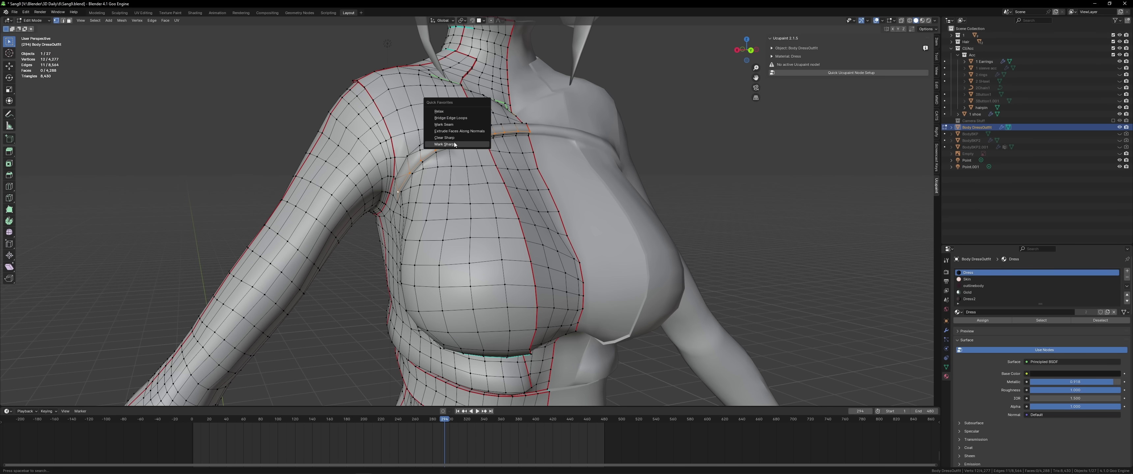
left_click(454, 144)
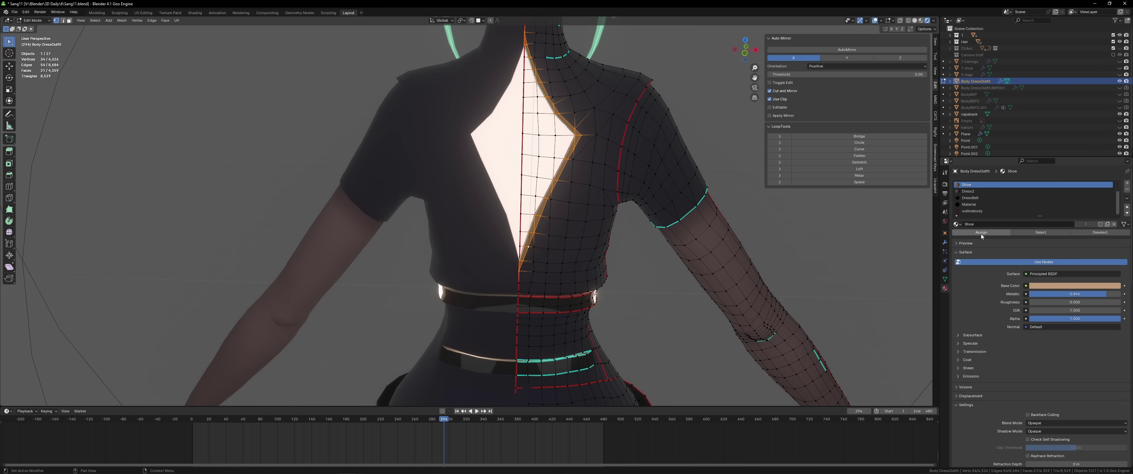
Leave mesh editing and toggle wireframe shading while viewing the head's topology around the mouth.
key("Tab")
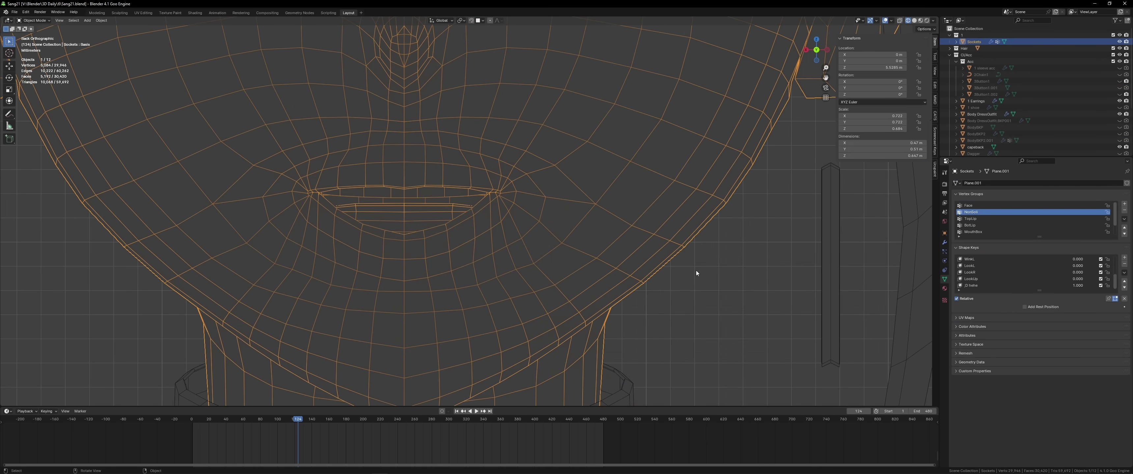
key("shift+z")
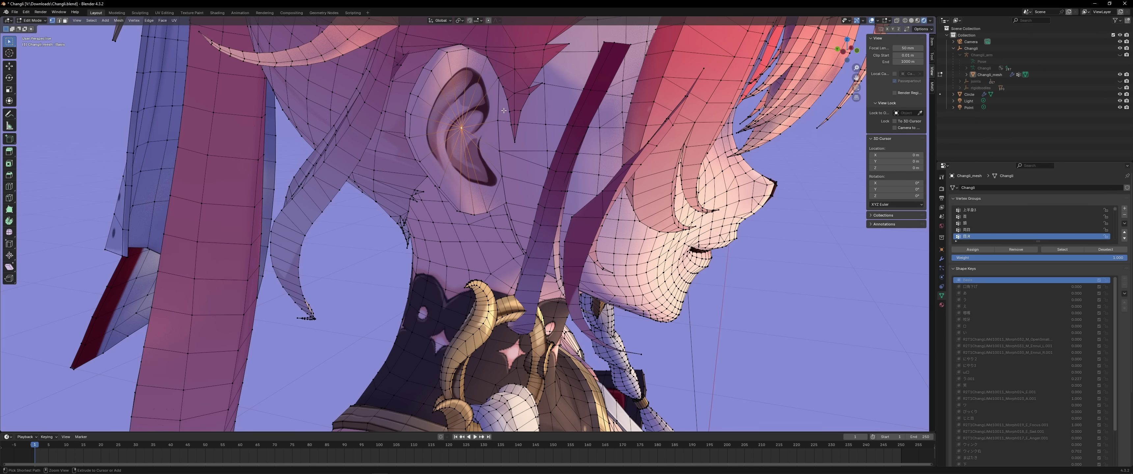
Expand the selection to the whole linked ear mesh and begin scaling it.
key("ctrl+l")
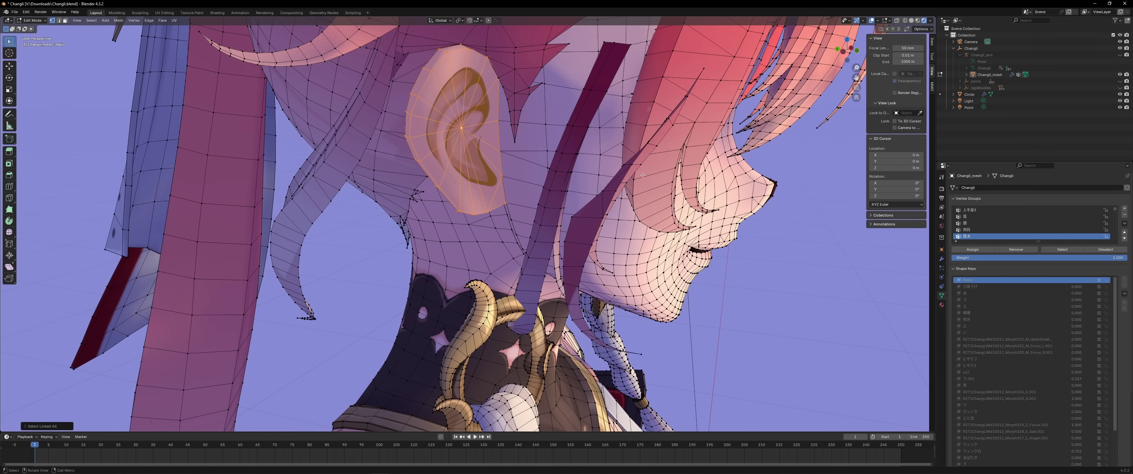
key("s")
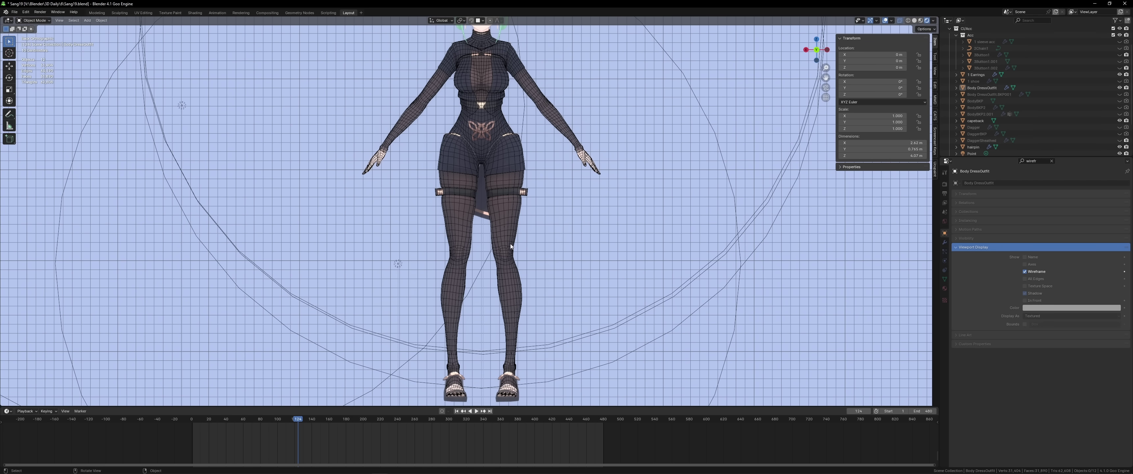
Select the full-body outfit mesh and toggle its viewport visibility to compare the model with and without it.
left_click(503, 240)
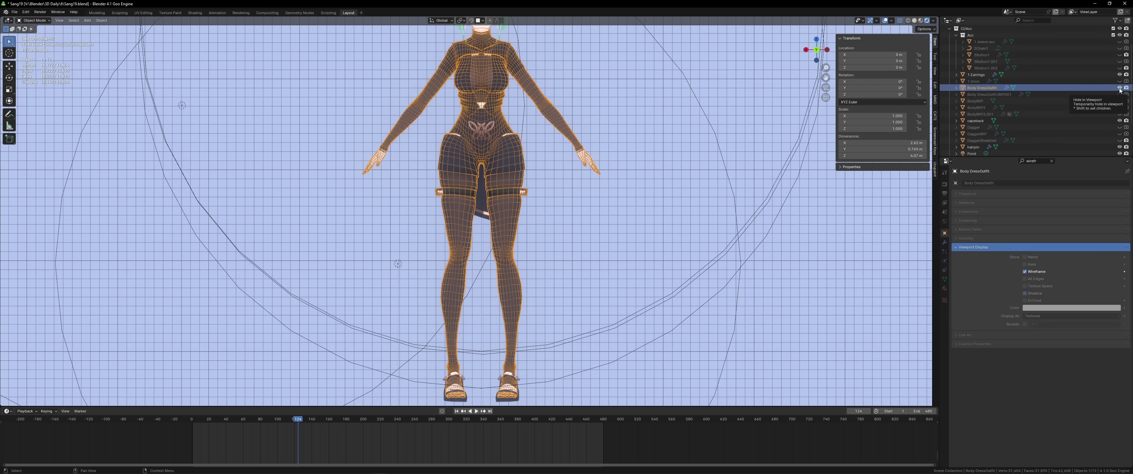
left_click(1120, 88)
left_click(1120, 88)
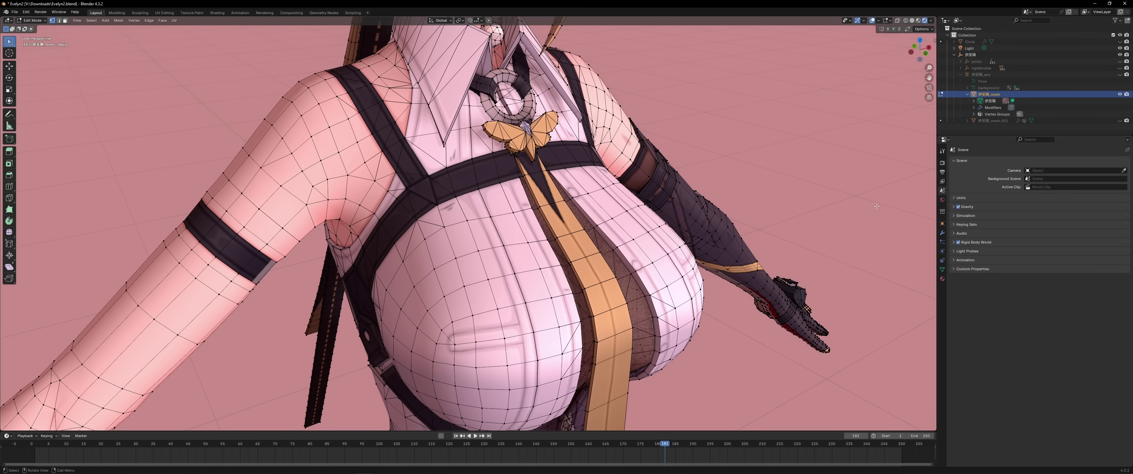
Examine how the chest harness straps fit into the blonde character's body mesh, then return to Object Mode.
left_click_drag(561, 138, 629, 196)
left_click_drag(316, 70, 415, 155)
left_click(582, 186)
scroll(684, 168, "down", 5)
key("Tab")
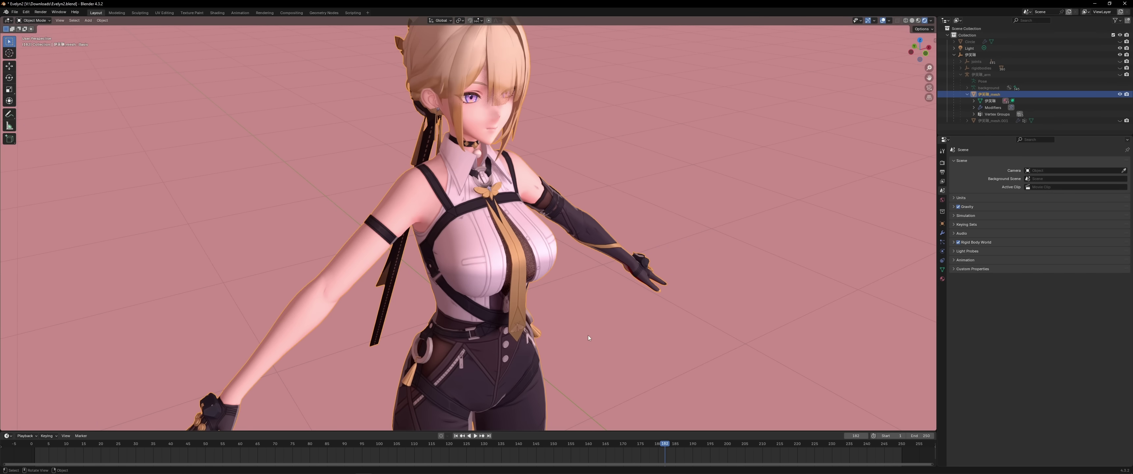
middle_click_drag(588, 335, 596, 48, "shift")
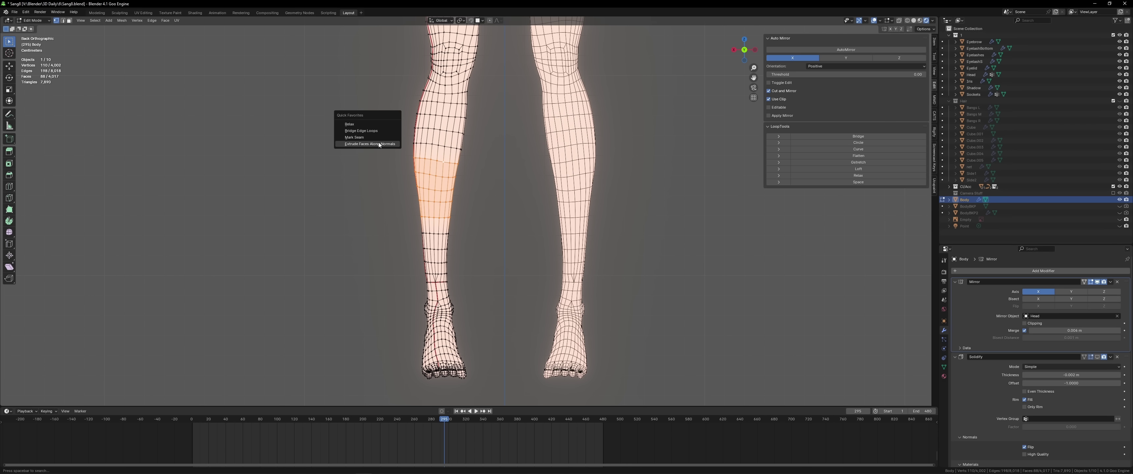
Extrude the selected band of lower-leg faces outward along their normals.
left_click(381, 141)
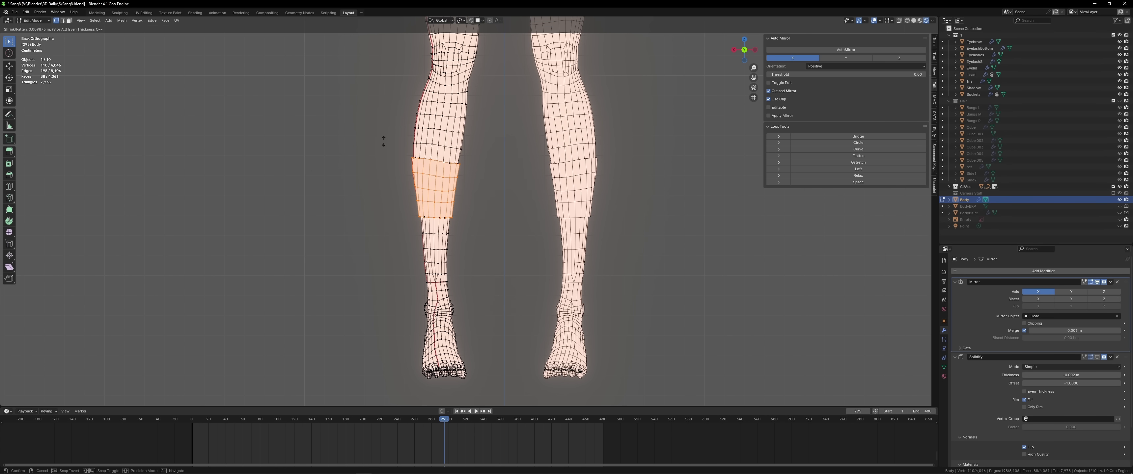
left_click(384, 142)
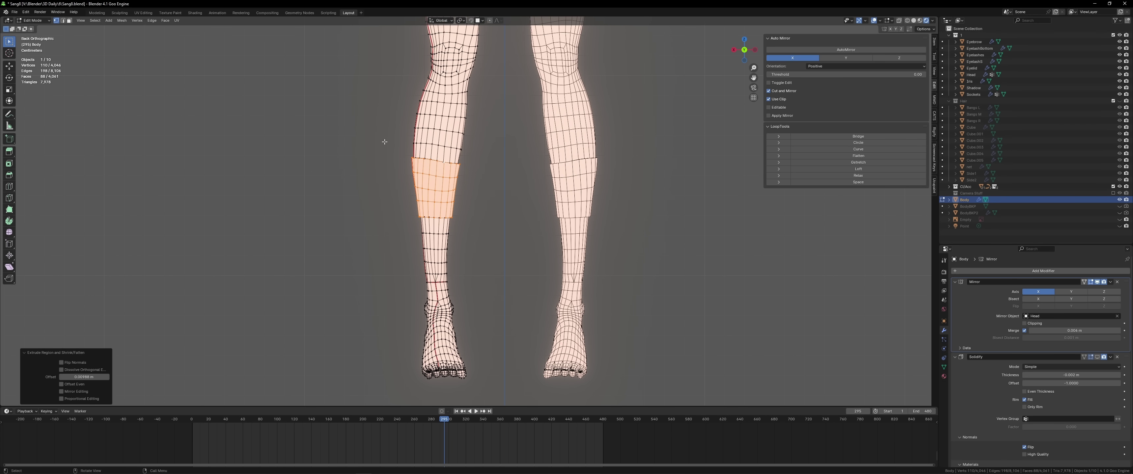
Scale the lowest edge loop of the extruded leg band outward, then scale the loop just above it.
left_click(448, 213, "alt")
key("s")
left_click(480, 210)
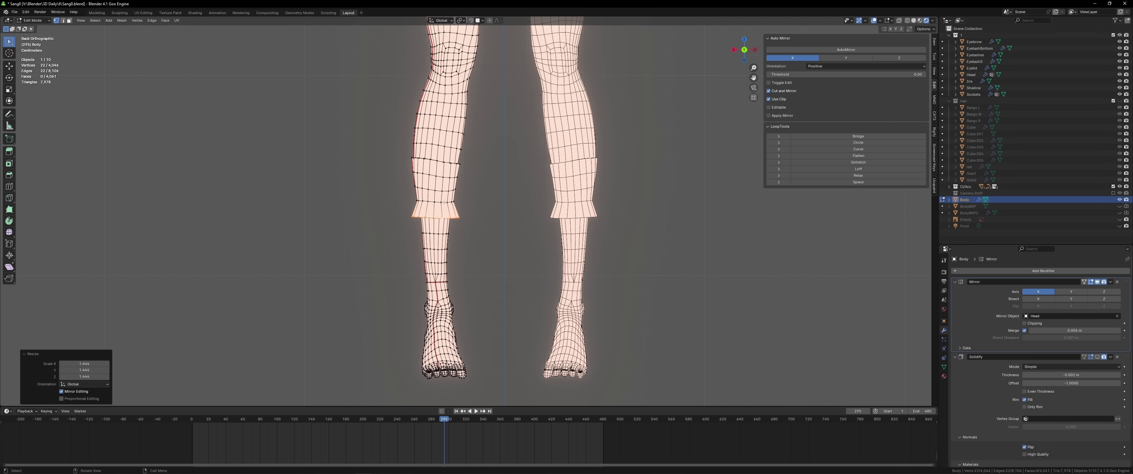
left_click(442, 202, "alt")
key("s")
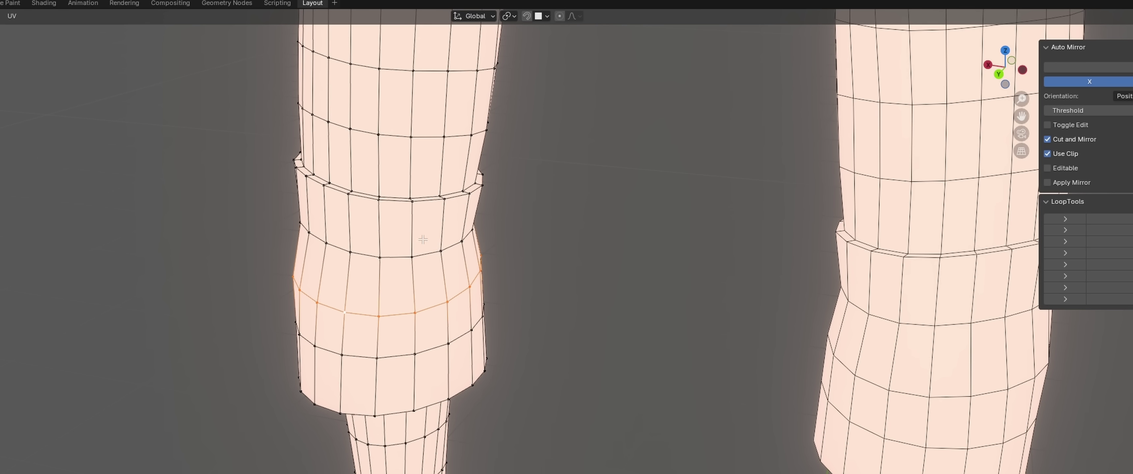
Merge the doubled vertex pairs along the upper rim of the leg band at their centers, starting on the facing side.
left_click_drag(337, 182, 449, 209)
key("m")
key("a")
key("m")
key("a")
key("m")
key("a")
key("m")
key("a")
middle_click_drag(522, 211, 456, 203)
left_click_drag(449, 179, 463, 208)
key("m")
key("a")
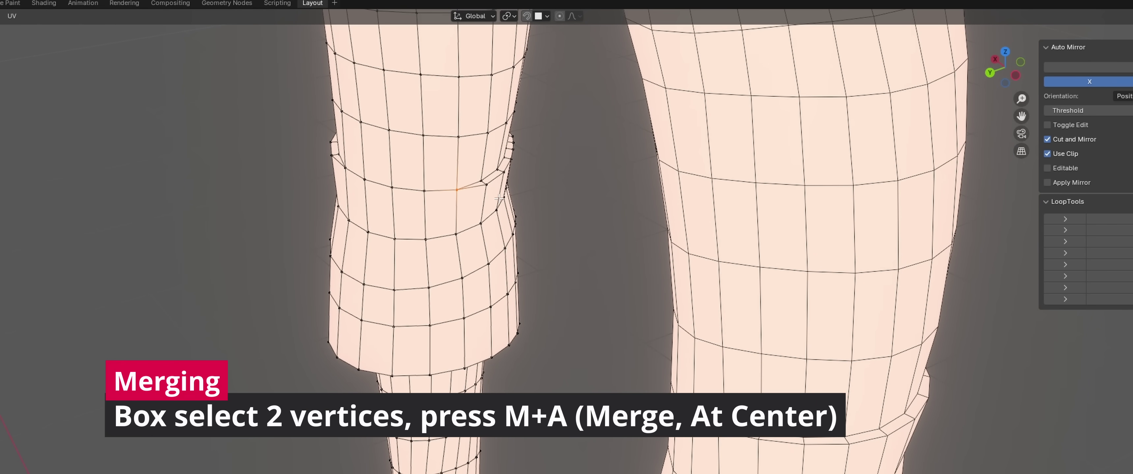
Continue merging rim vertex pairs at center around the remaining sides of the leg band.
middle_click_drag(500, 197, 373, 199)
left_click_drag(469, 102, 487, 127)
key("m")
key("a")
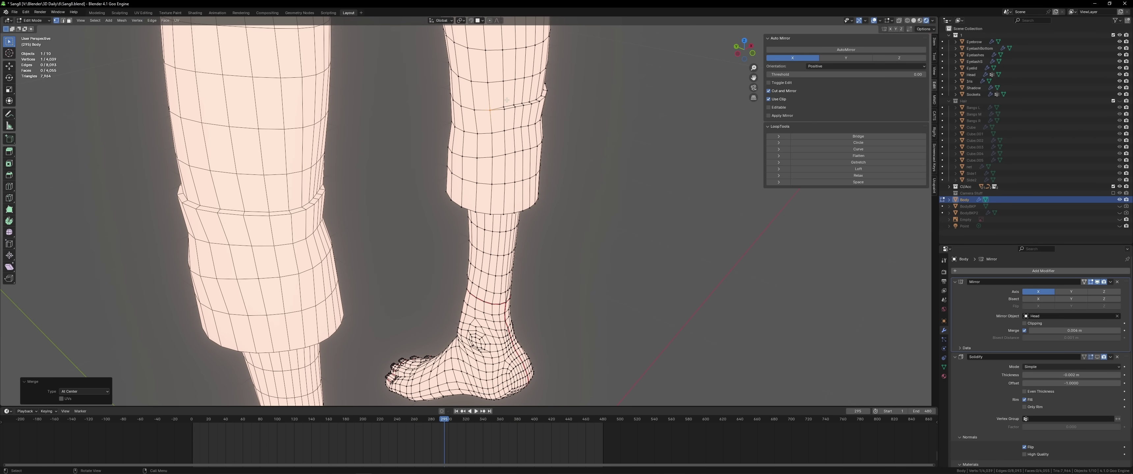
left_click_drag(497, 100, 510, 116)
middle_click_drag(523, 116, 497, 122)
middle_click_drag(546, 150, 512, 152)
left_click_drag(510, 157, 540, 175)
key("m")
key("a")
key("m")
key("a")
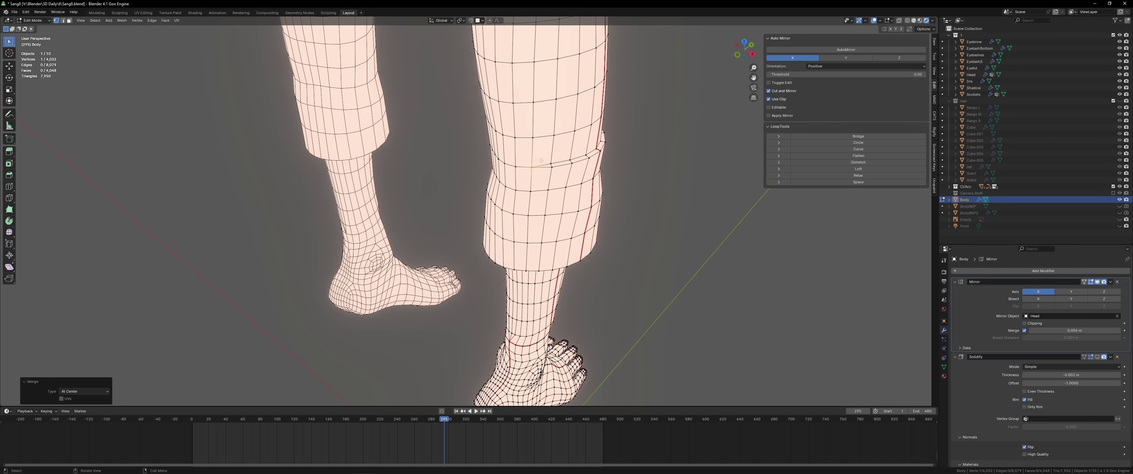
middle_click_drag(540, 161, 524, 207)
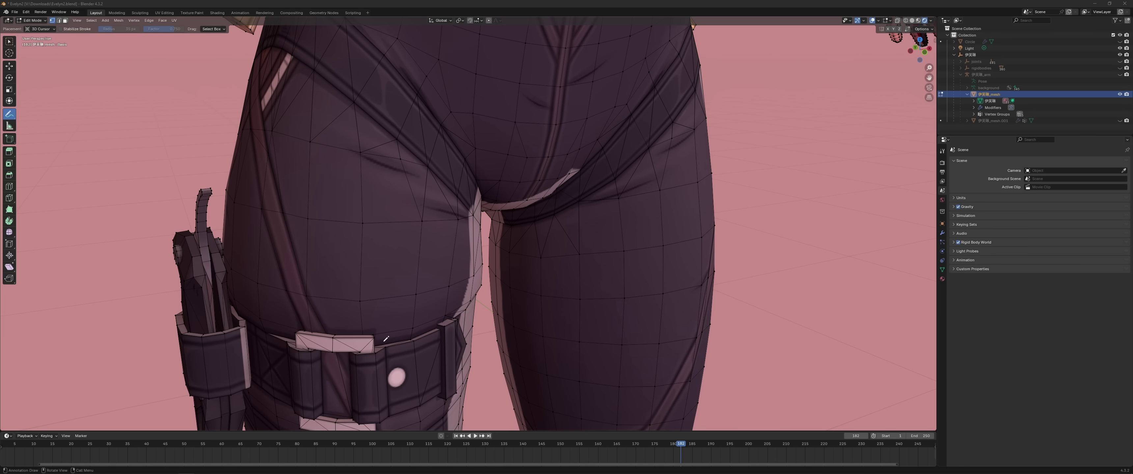
Draw freehand annotation loops around the strapped thigh and the opposite thigh.
left_click_drag(359, 377, 234, 367)
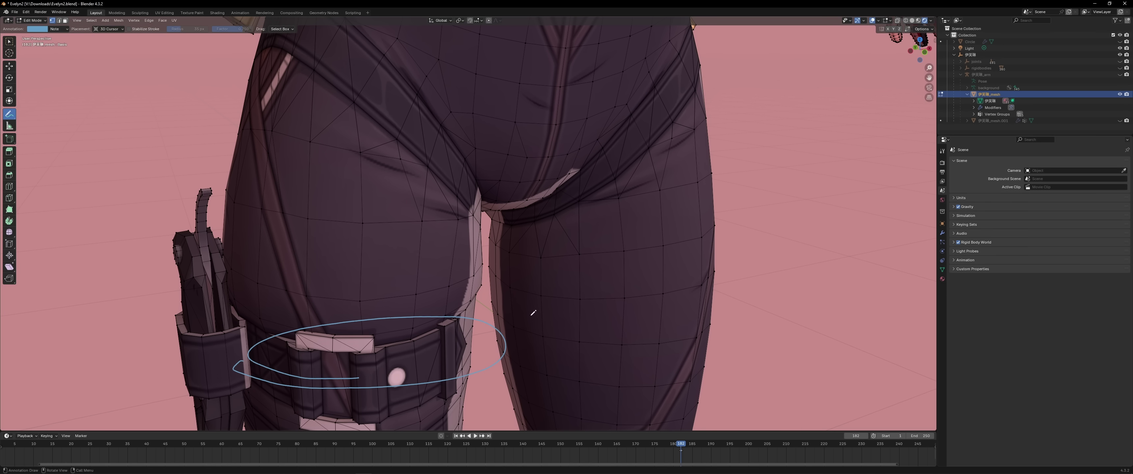
left_click_drag(565, 339, 554, 298)
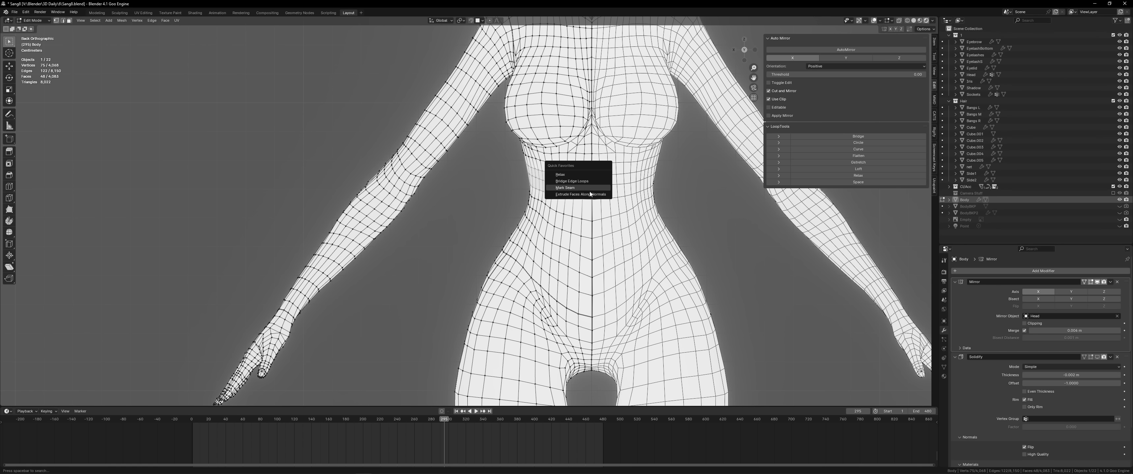
Extrude the selected faces around the midriff below the bust along their normals.
left_click(572, 172)
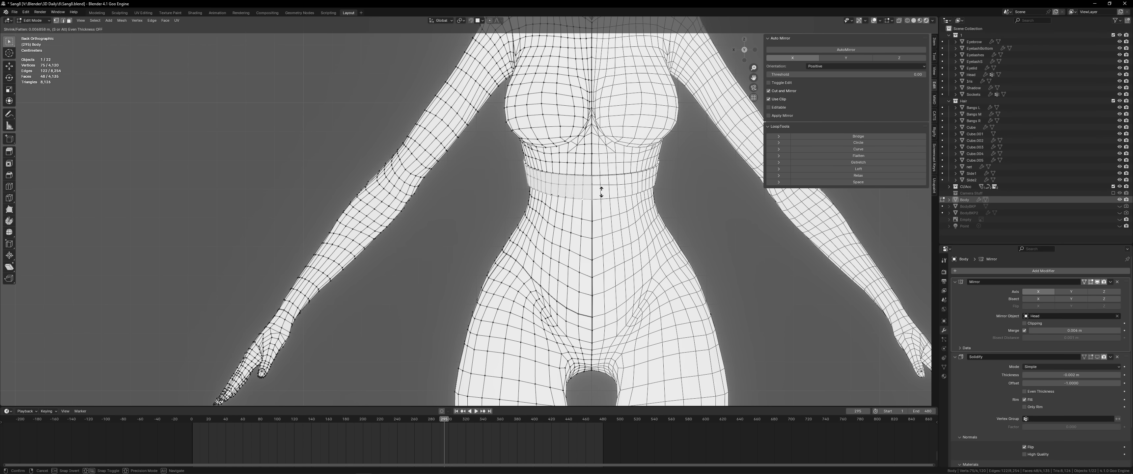
left_click(601, 192)
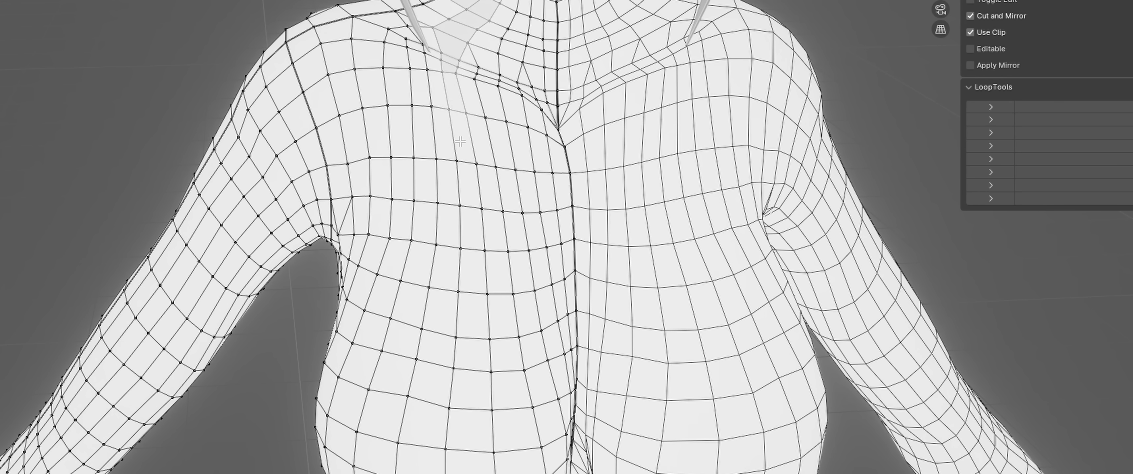
Extend the face selection as a narrow vertical strip from the neck down over the breast.
left_click_drag(461, 141, 469, 272)
key("3")
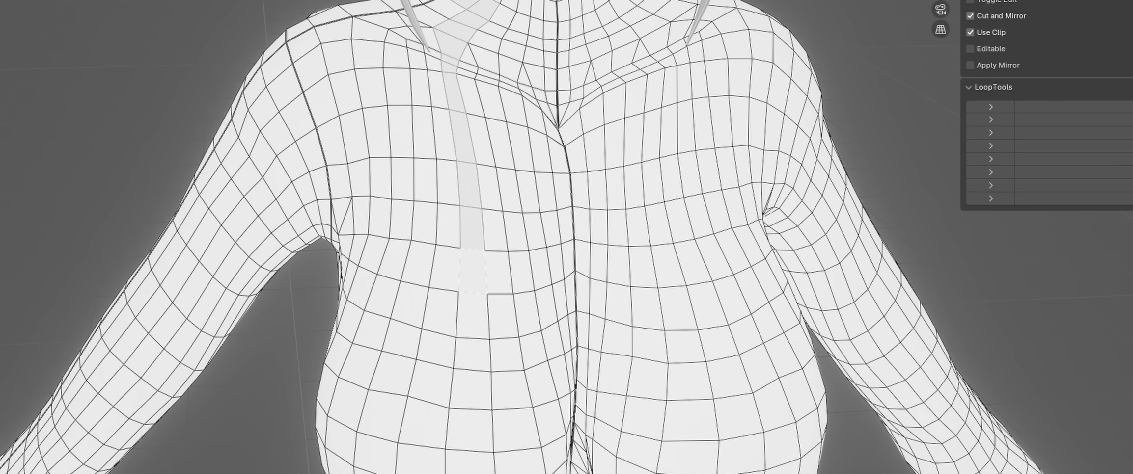
left_click(472, 315, "shift")
left_click(472, 357, "shift")
middle_click_drag(472, 363, 424, 108, "shift")
left_click(421, 126, "shift")
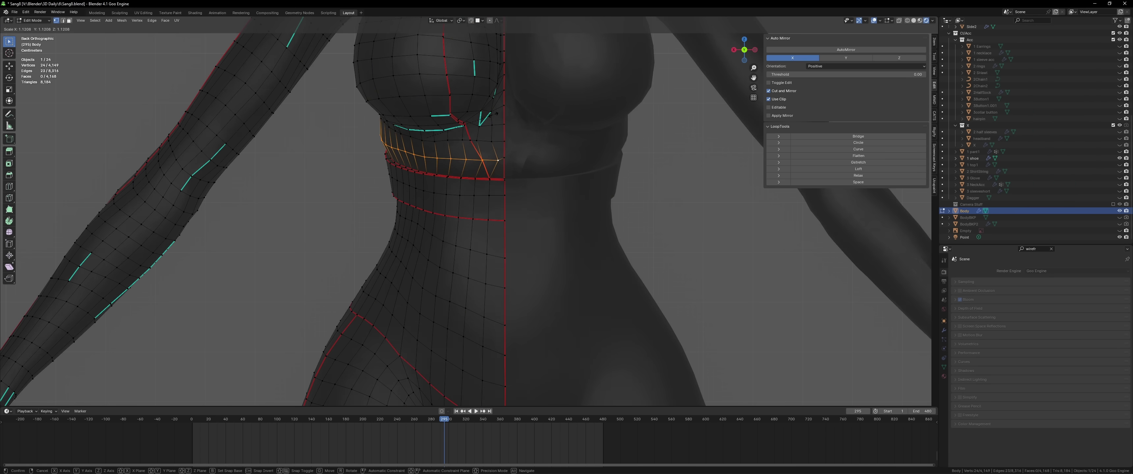
Scale the edge loop below the bust outward by about 1.14 and move it down to form the top's hem.
left_click(491, 124)
key("g")
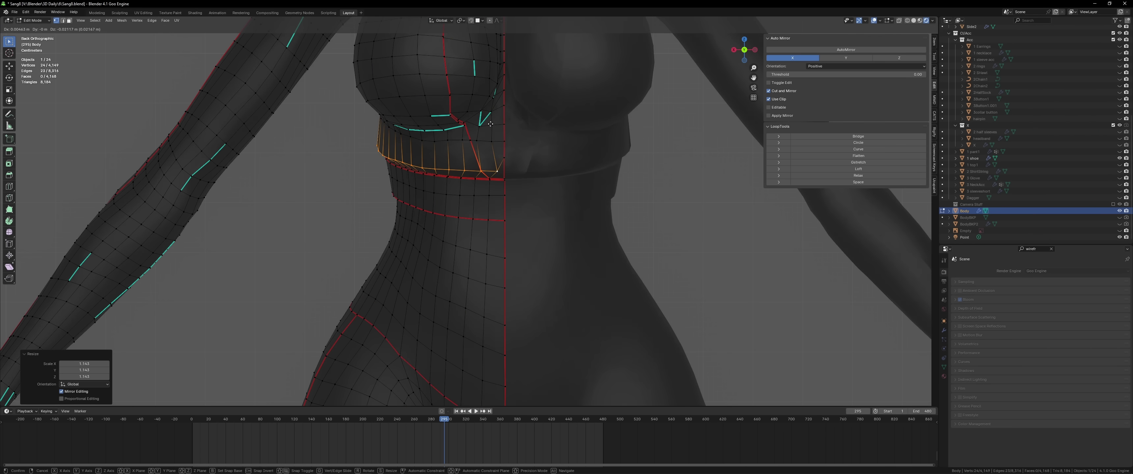
left_click(490, 124)
Move the selected hem vertex at the body's centerline along the Y axis.
scroll(490, 125, "down", 5)
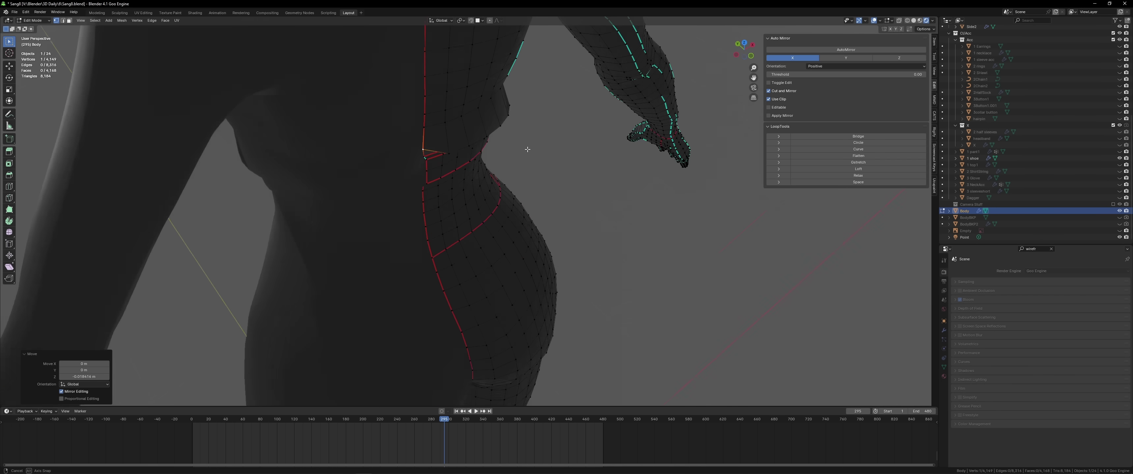
key("g")
key("y")
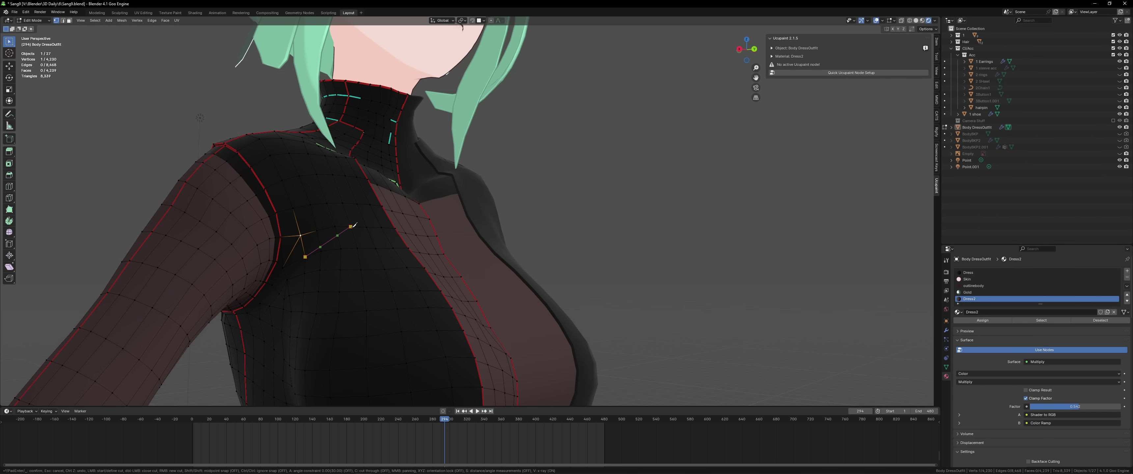
Finish the Knife cut across the upper chest from near the armpit to the edge of the sheer panel.
key("Return")
key("Return")
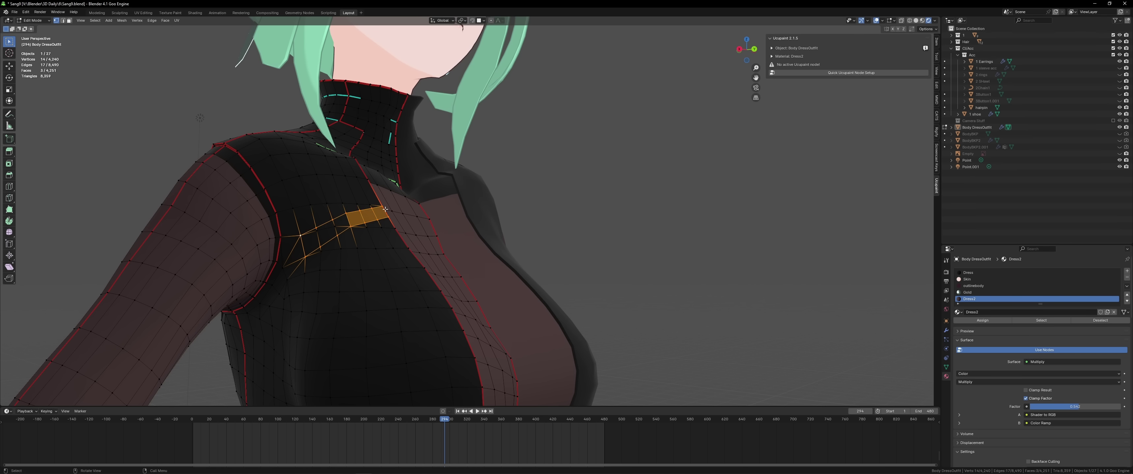
middle_click_drag(354, 207, 335, 245)
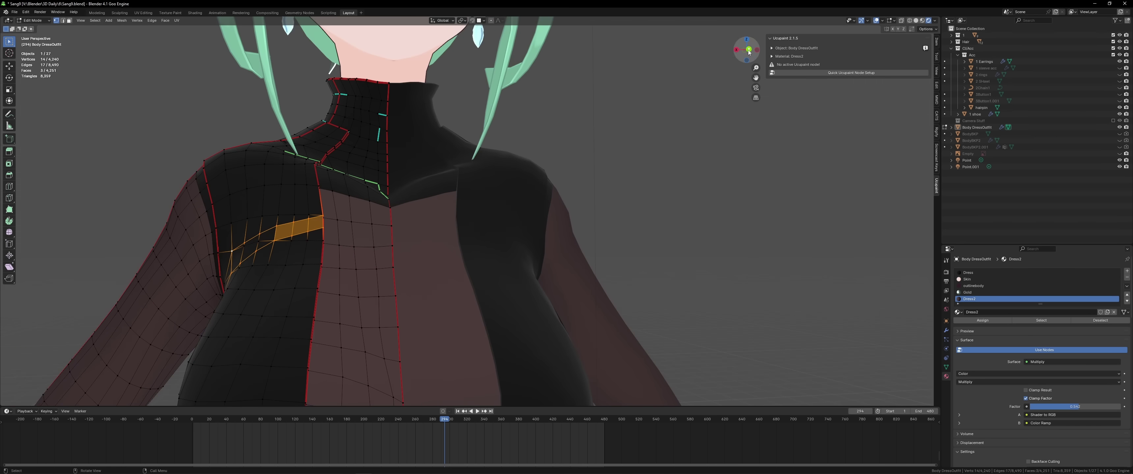
Vertex-slide several points along the new upper-chest cut from the front view to even out its curve.
left_click(749, 49)
left_click(390, 210)
key("g")
key("g")
left_click(402, 201)
left_click(409, 201)
key("g")
key("g")
left_click(423, 208)
left_click(433, 216)
key("g")
key("g")
left_click(432, 211)
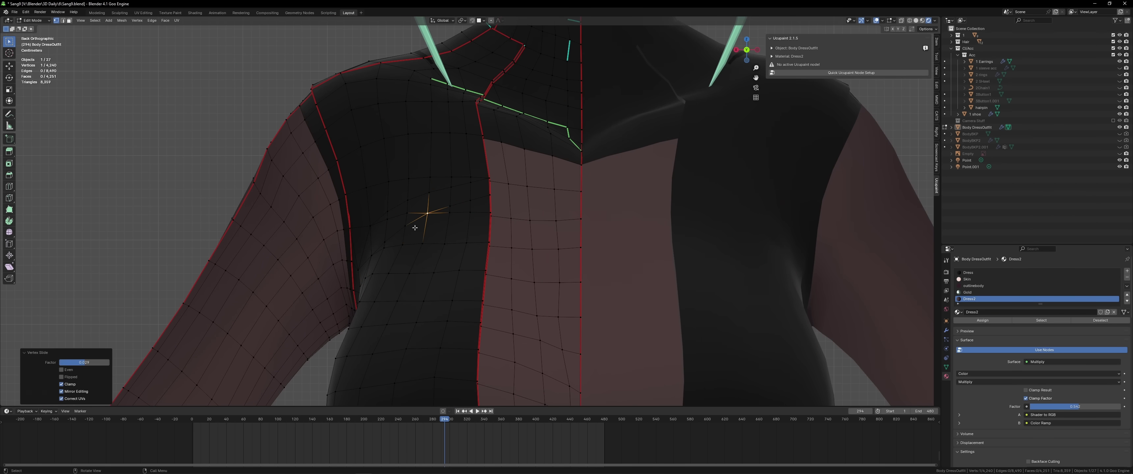
left_click(384, 240)
key("Tab")
key("Tab")
middle_click_drag(555, 258, 625, 278)
Knife a short connecting cut to the seam where the upper-chest line meets the sheer panel.
left_click(384, 281)
scroll(488, 198, "up", 4)
key("k")
left_click(488, 197)
left_click(491, 197)
key("Return")
Knife a new edge across the sheer center panel between the body's centerline and the side seam.
middle_click_drag(525, 201, 539, 203)
key("k")
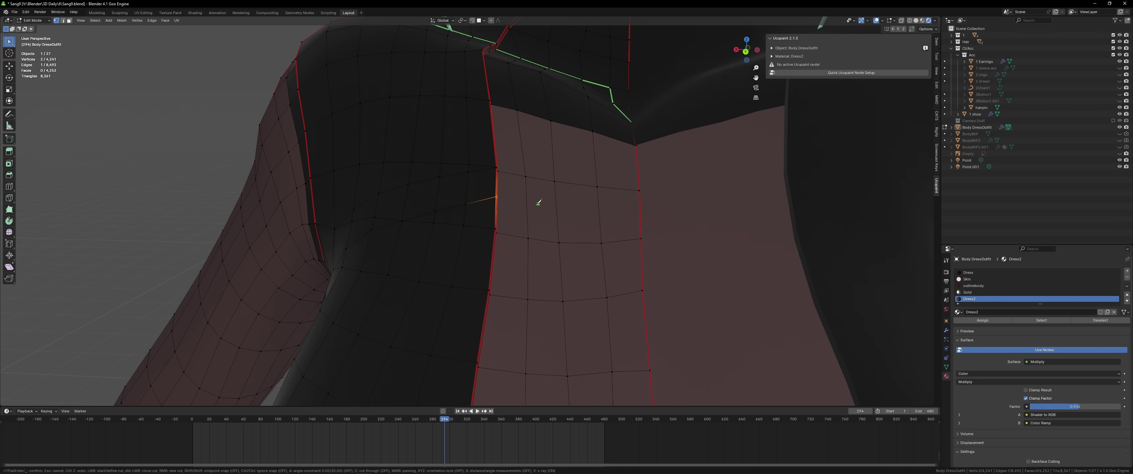
left_click(639, 181)
left_click(637, 161)
left_click(497, 171)
key("Return")
Vertex-slide the point near the sheer panel's side seam to adjust the cut line.
middle_click_drag(607, 198, 592, 171)
left_click(499, 207)
key("g")
key("g")
left_click(526, 188)
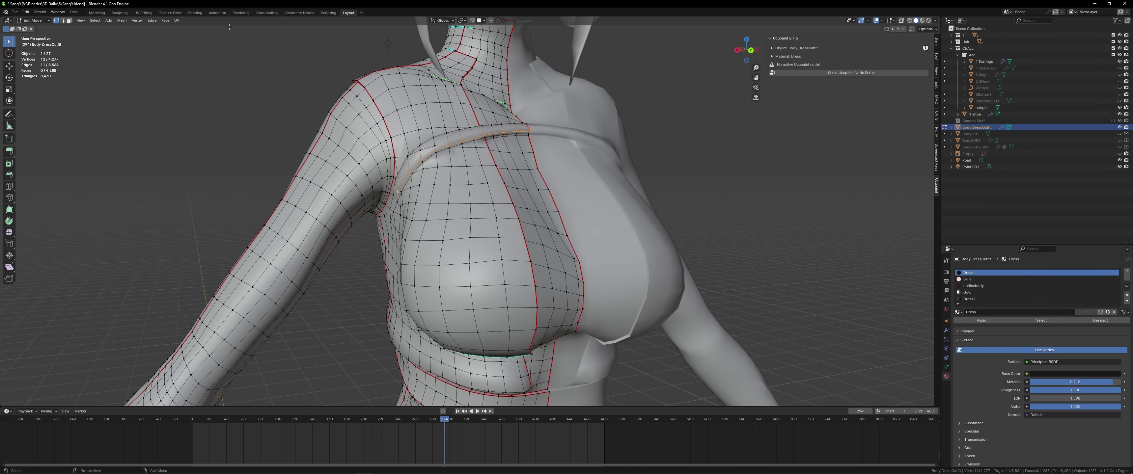
Apply Mark Sharp to the selected curved edge line beneath the raised chest hem and return to Object Mode.
left_click(165, 20)
mouse_move(152, 20)
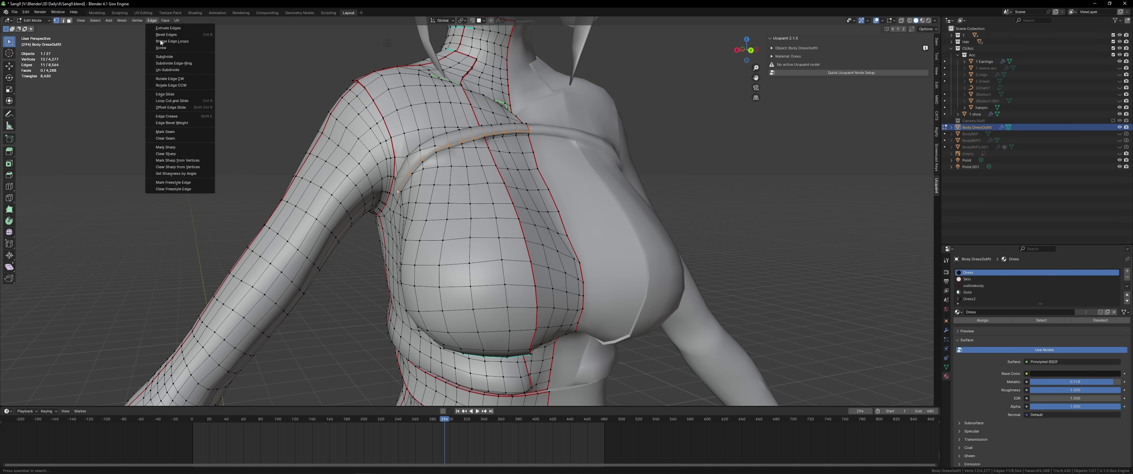
left_click(158, 147)
left_click(594, 162)
key("Tab")
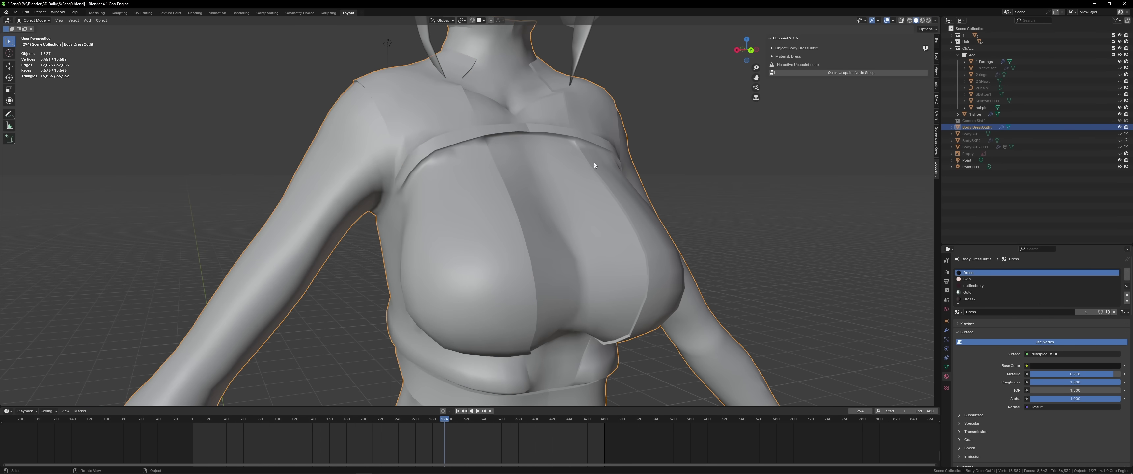
Save the file and check the outfit on the whole character with its materials shown.
middle_click_drag(594, 162, 514, 132)
scroll(514, 133, "up", 4)
key("ctrl+s")
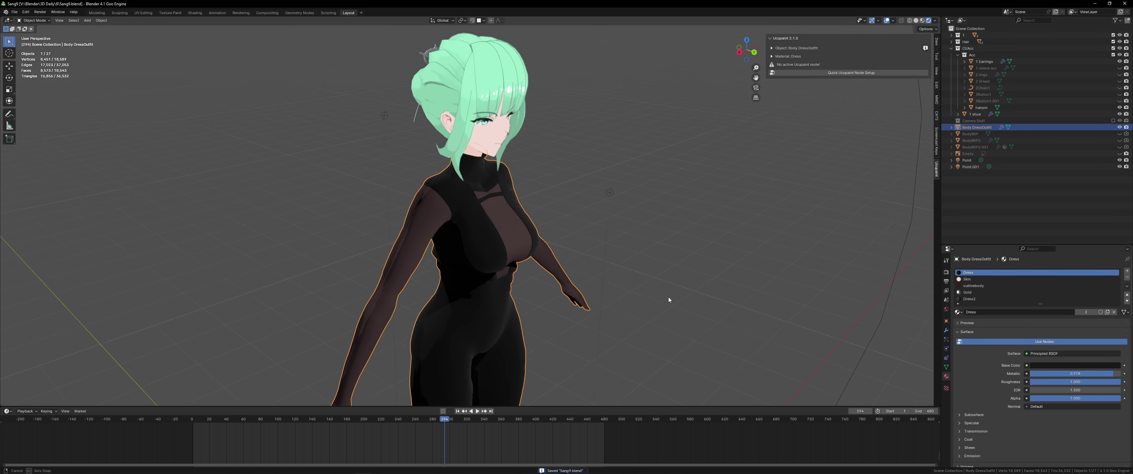
middle_click_drag(668, 300, 678, 286)
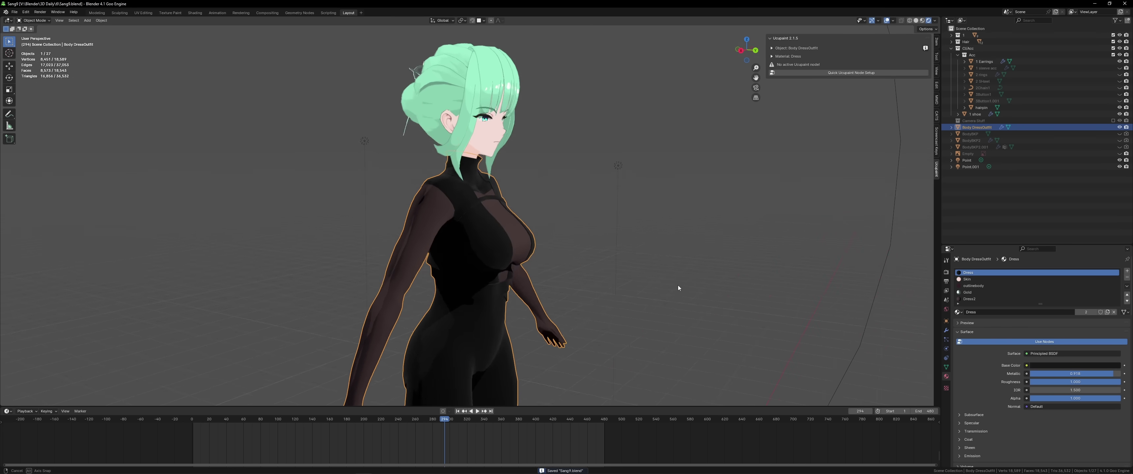
scroll(616, 277, "up", 5)
Assign the Dress material to the selected upper-arm faces to form short sleeves, and save the file.
key("Tab")
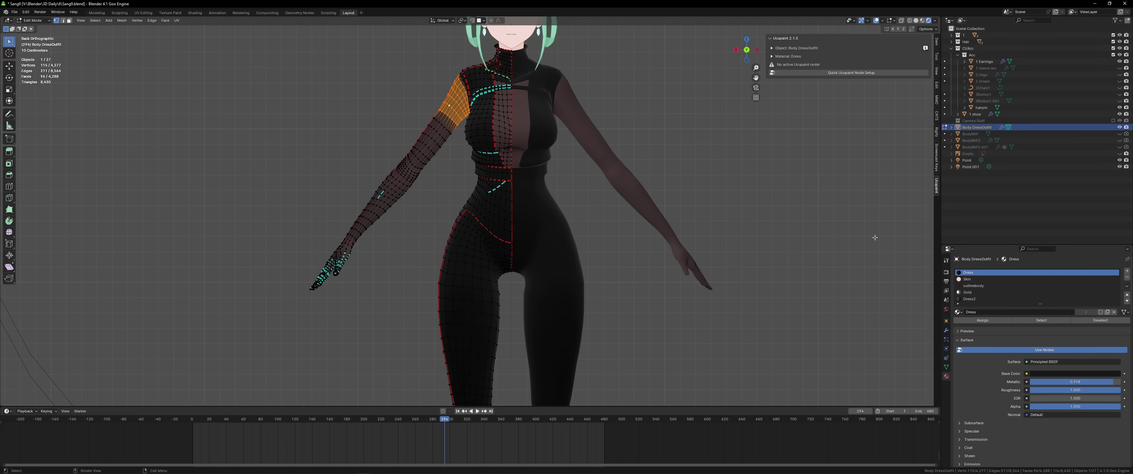
left_click(982, 320)
key("Tab")
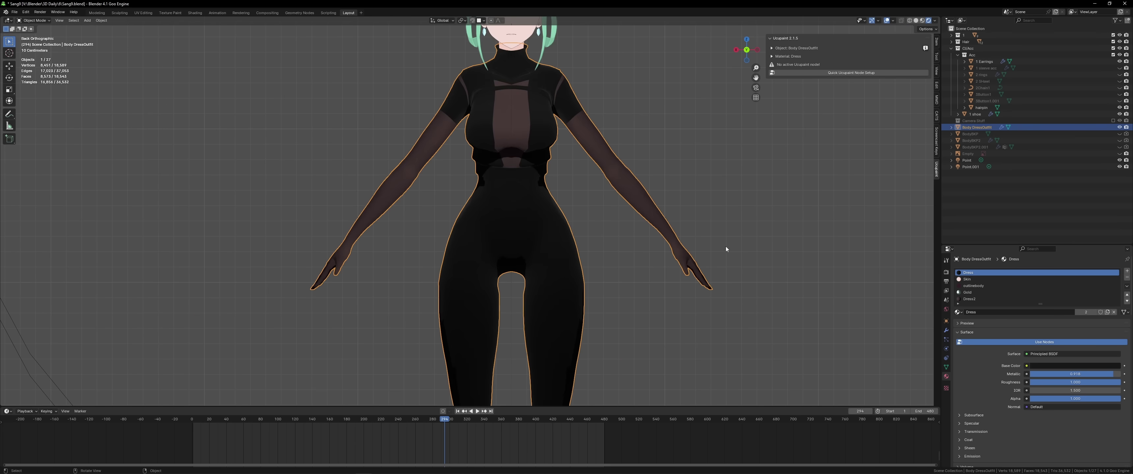
scroll(721, 245, "up", 2)
key("Tab")
middle_click_drag(467, 39, 462, 72, "shift")
key("Tab")
scroll(628, 240, "down", 4)
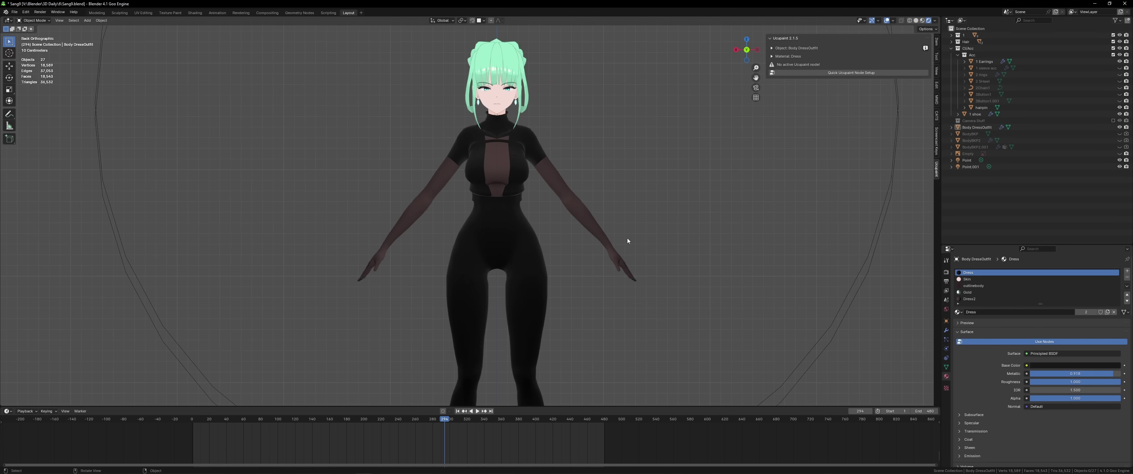
key("ctrl+s")
scroll(627, 240, "up", 2)
middle_click_drag(627, 240, 572, 108)
key("Tab")
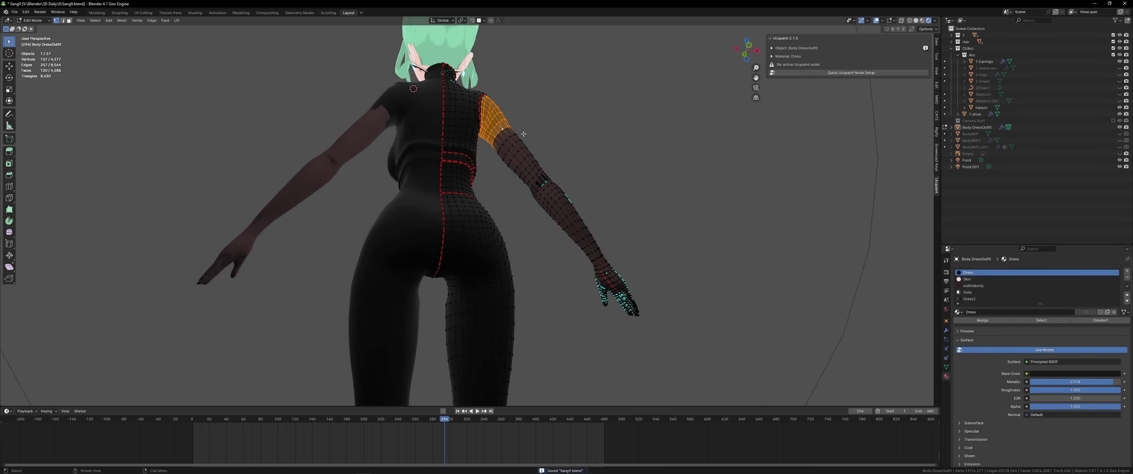
key("Tab")
key("KP_1")
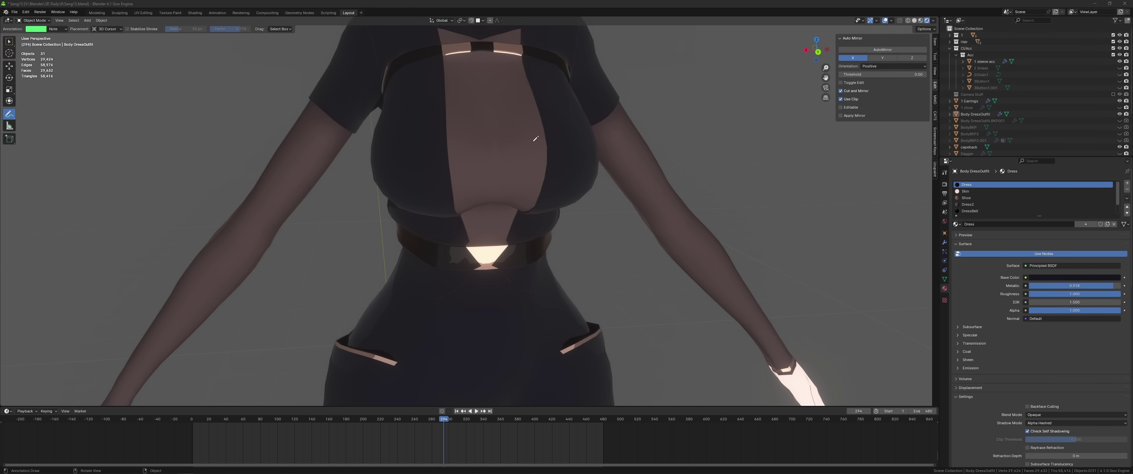
Mark the belt buckle and parts of the torso with temporary annotation strokes and undo them.
mouse_move(424, 277)
left_mouse_down()
mouse_move(395, 242)
mouse_move(424, 279)
left_mouse_up()
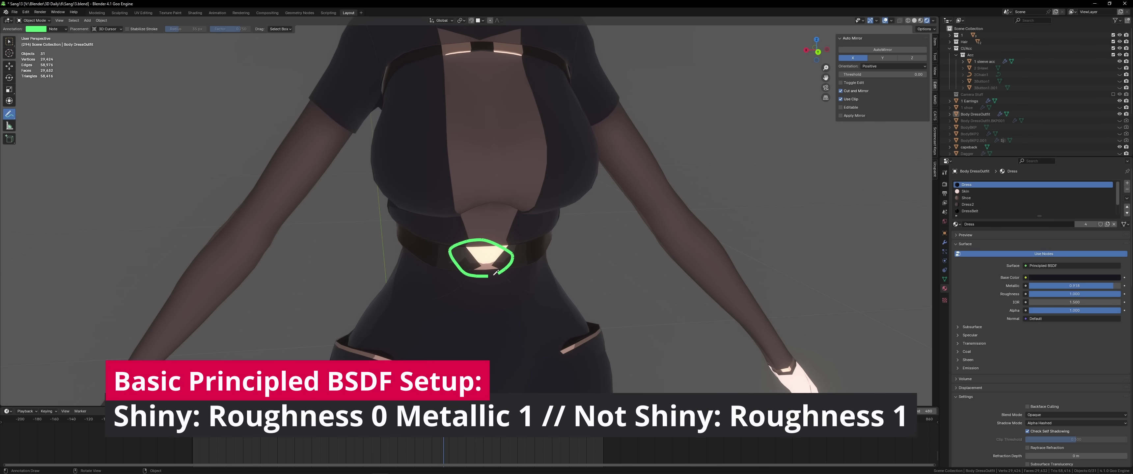
key("ctrl+z")
mouse_move(390, 180)
left_mouse_down()
mouse_move(410, 196)
mouse_move(402, 214)
mouse_move(358, 185)
left_mouse_up()
key("ctrl+z")
key("ctrl+z")
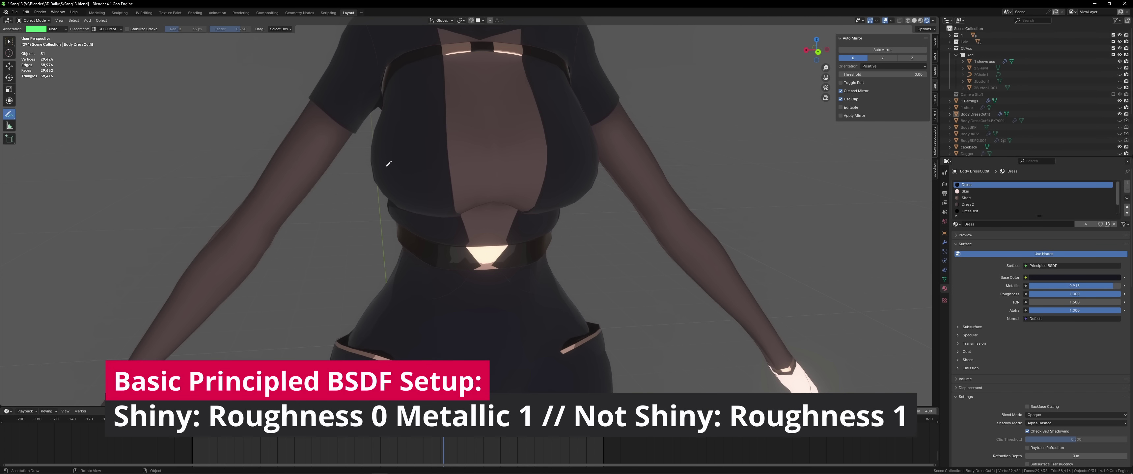
left_click_drag(499, 111, 501, 114)
key("ctrl+z")
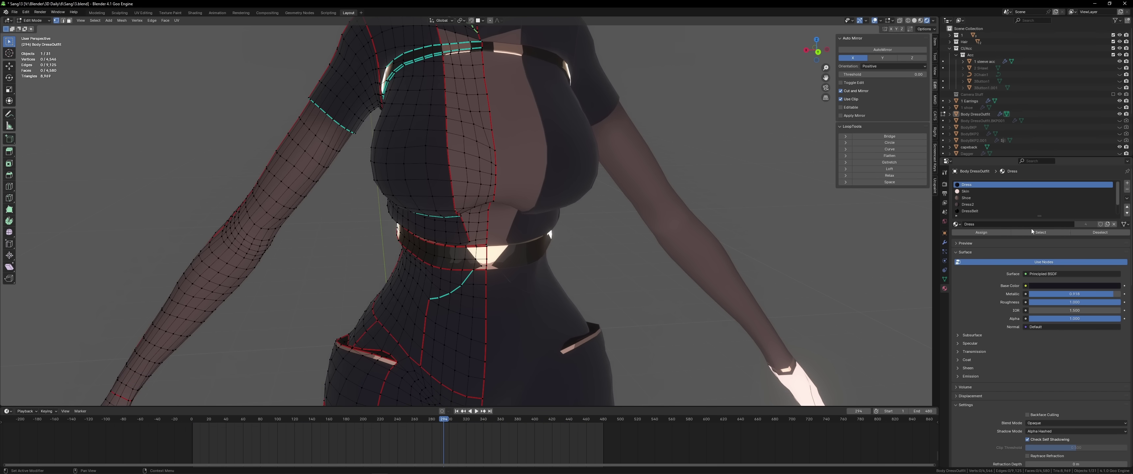
Select the body's faces by material slot to show where Dress and Dress2 are used.
left_click(1032, 234)
left_click(781, 229)
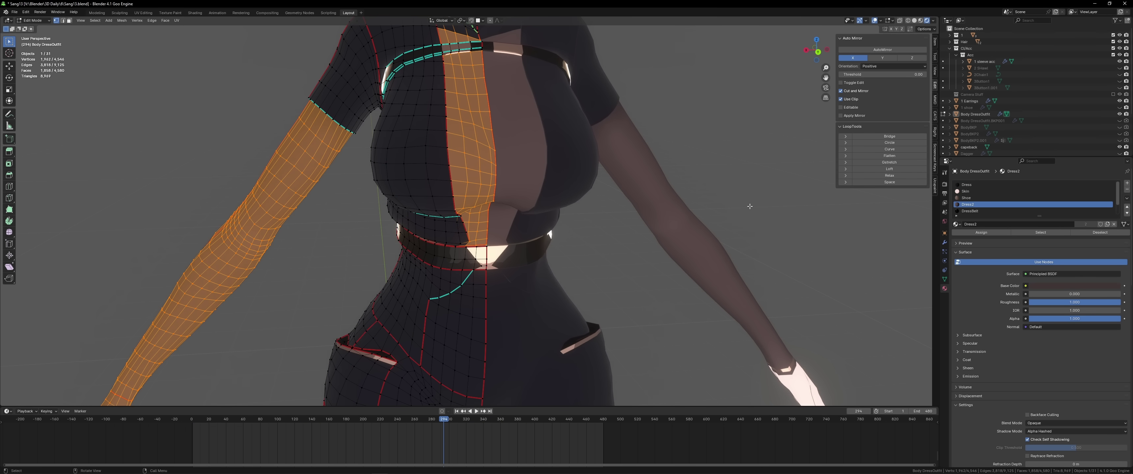
Select the waist-belt face loops, try Dress and the pink metallic material on them, and assign DressBelt.
left_click(526, 270, "alt")
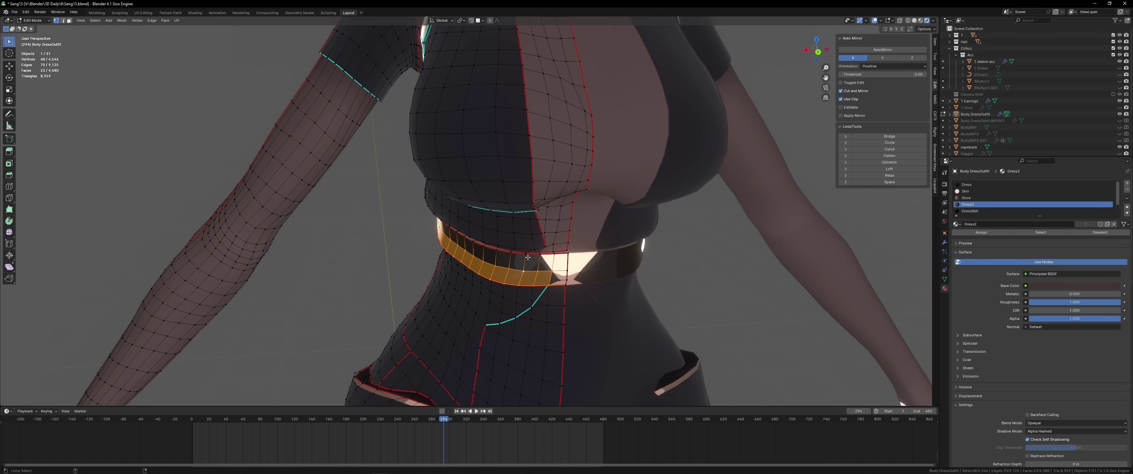
left_click(548, 251, "alt+shift")
left_click(567, 265, "alt+shift")
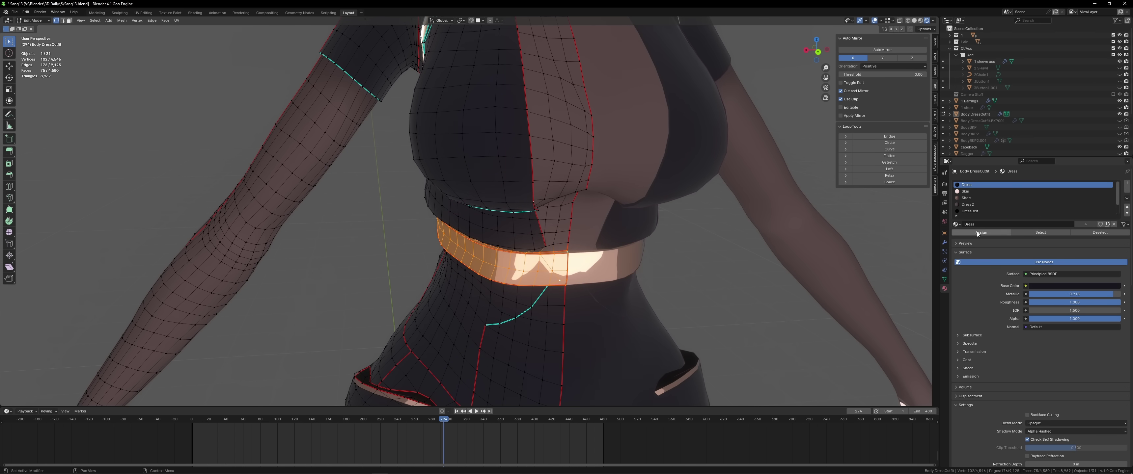
left_click(978, 233)
left_click(975, 198)
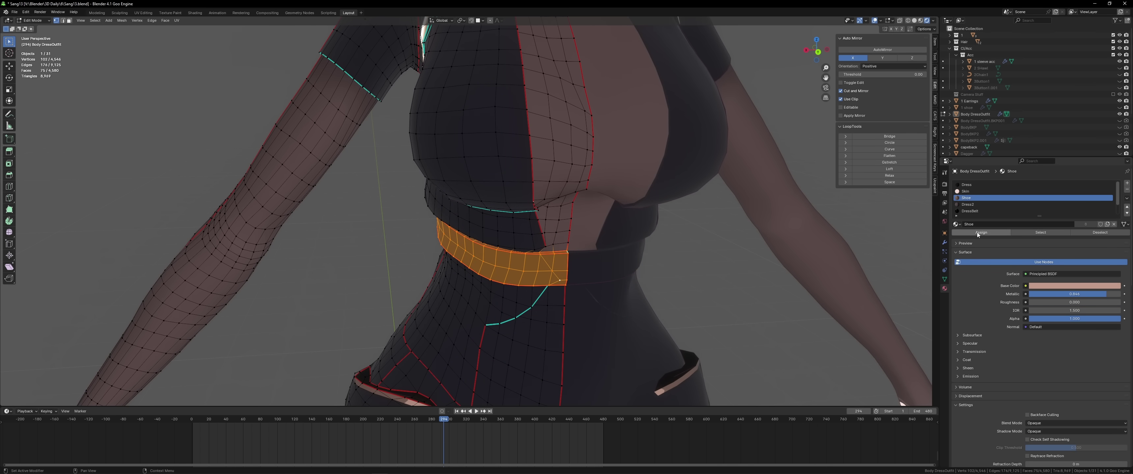
left_click(976, 233)
left_click(970, 212)
left_click(977, 233)
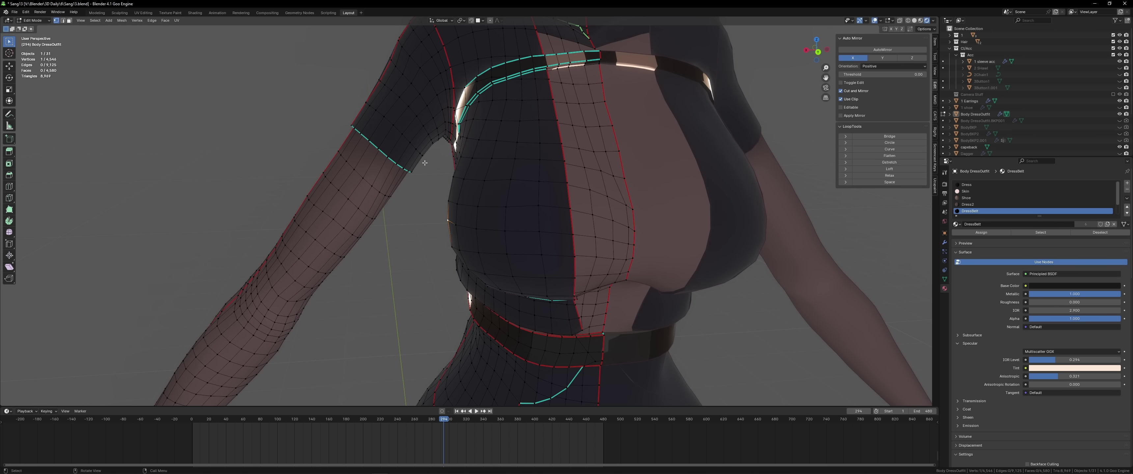
Hide the upper-arm face loop just above the short sleeve's hem to isolate the arm below it.
left_click(398, 131, "alt")
key("h")
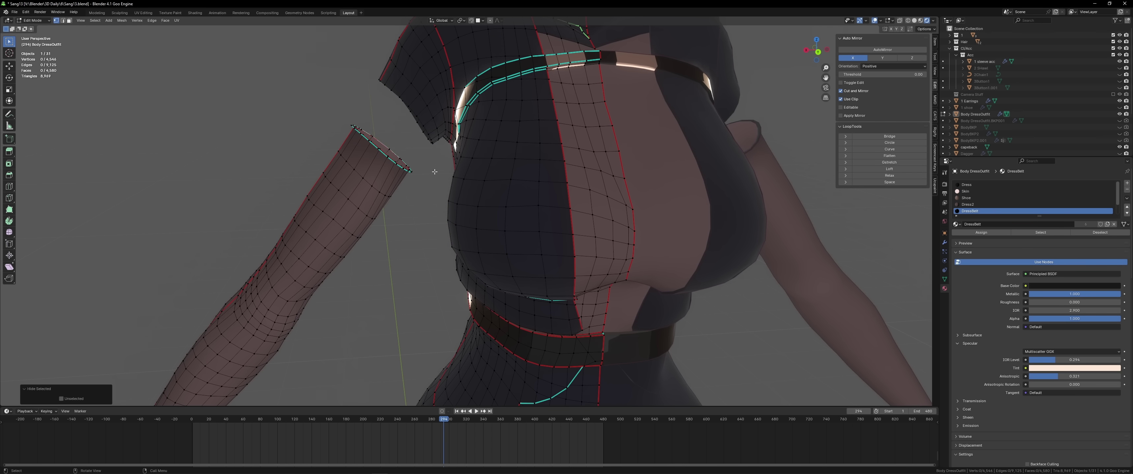
scroll(421, 270, "down", 3)
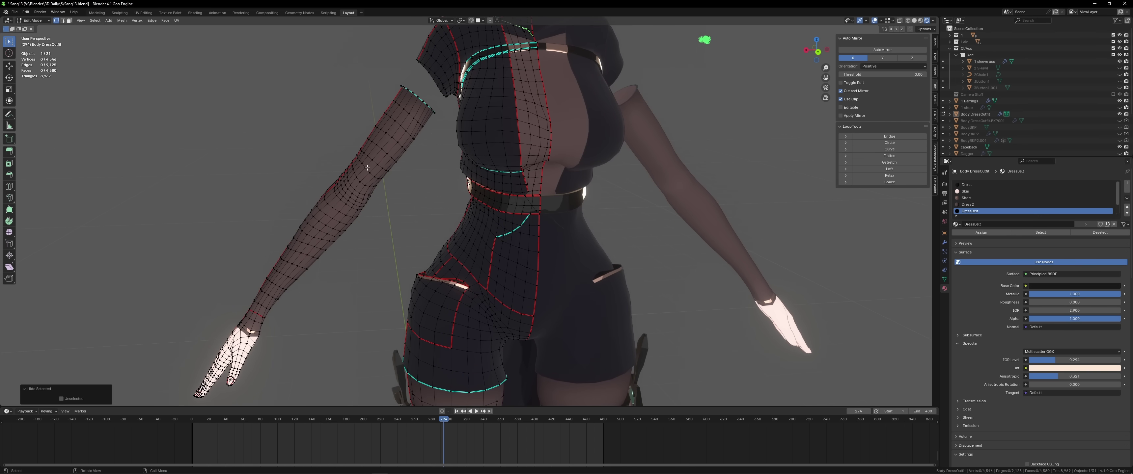
Select all linked faces of the isolated arm and hand and assign the Dress material to them.
left_click(366, 167)
key("ctrl+l")
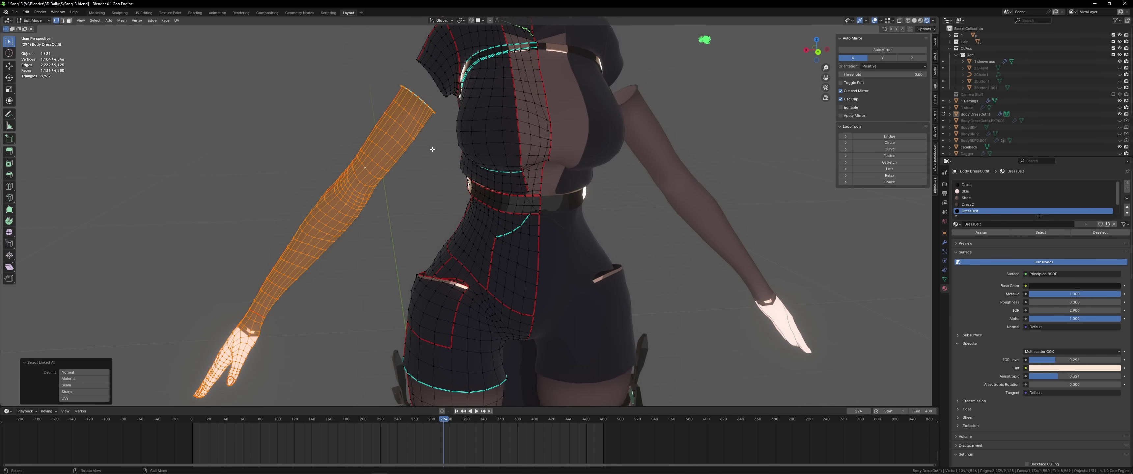
left_click(970, 185)
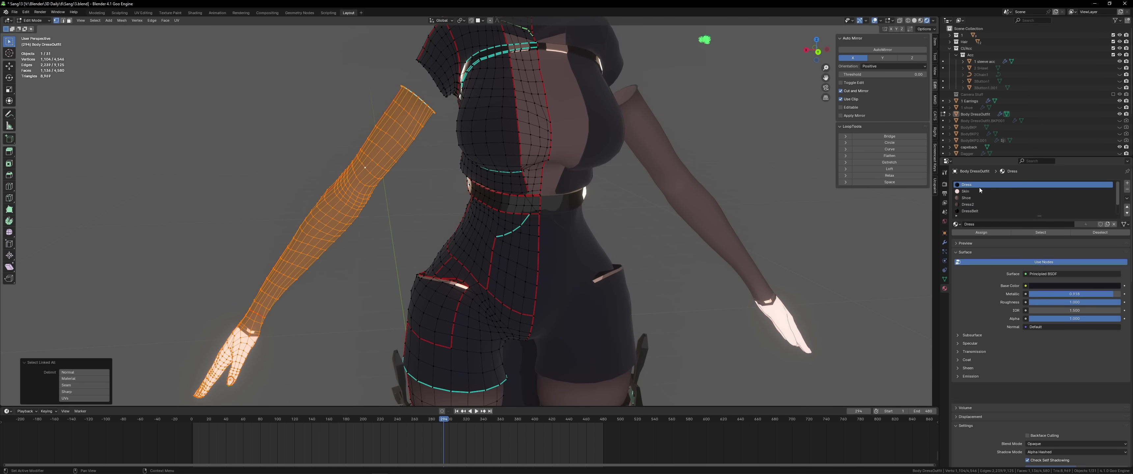
left_click(981, 232)
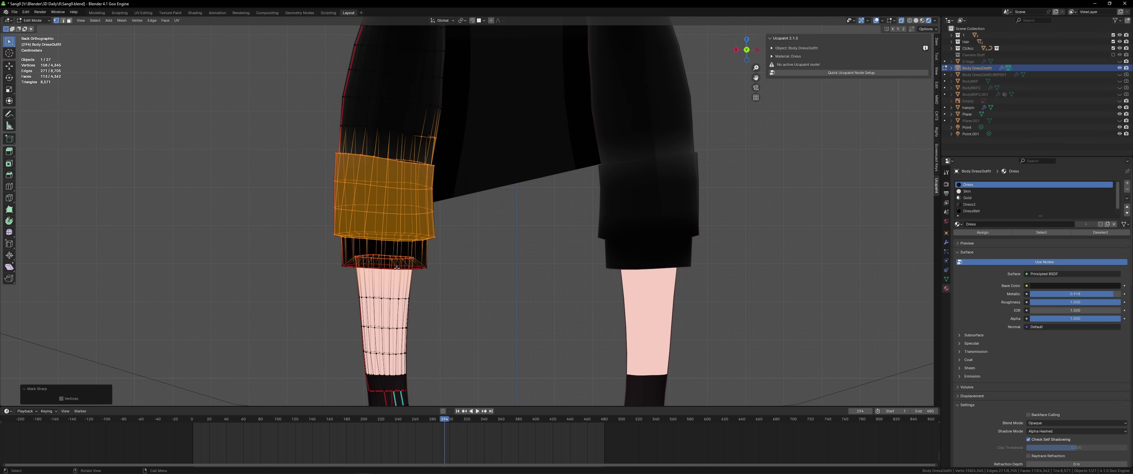
Dissolve the selected edges of the stepped trouser cuff and another edge loop around it.
key("x")
left_click(381, 311)
middle_click_drag(381, 237, 381, 182)
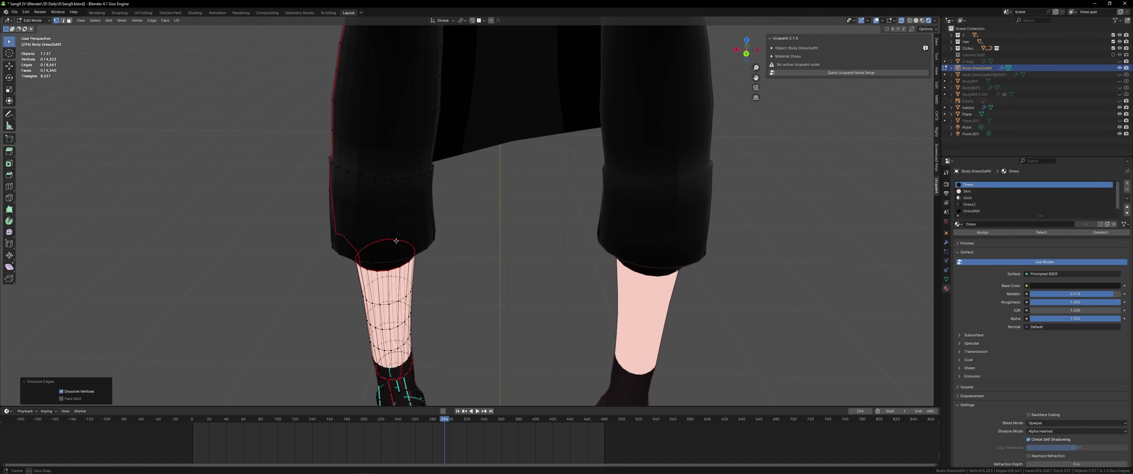
left_click(381, 183, "alt")
key("x")
left_click(445, 155)
key("ctrl+KP_1")
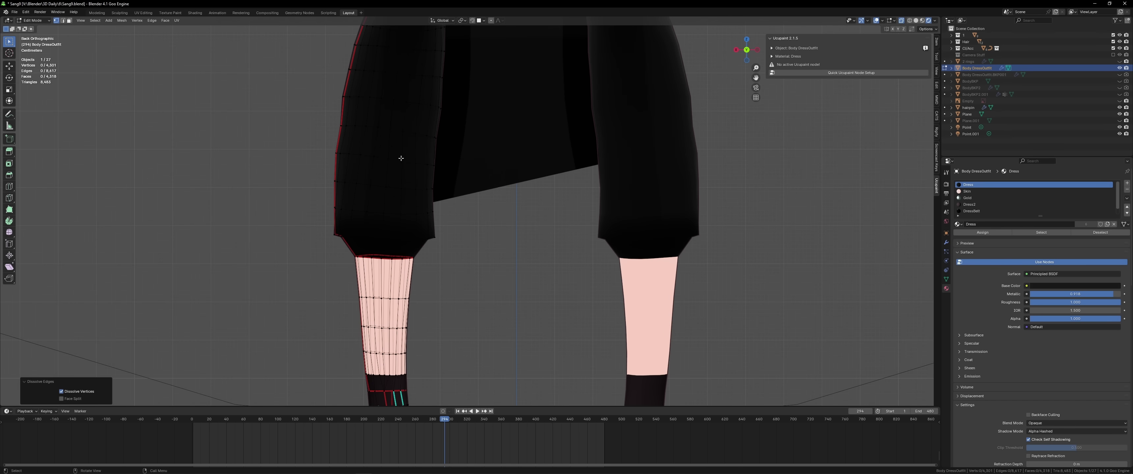
Scale the edge loop at the top of the trouser cuff inward and dissolve the loop at its lower rim.
left_click(398, 161, "alt")
key("s")
left_click(391, 240)
key("x")
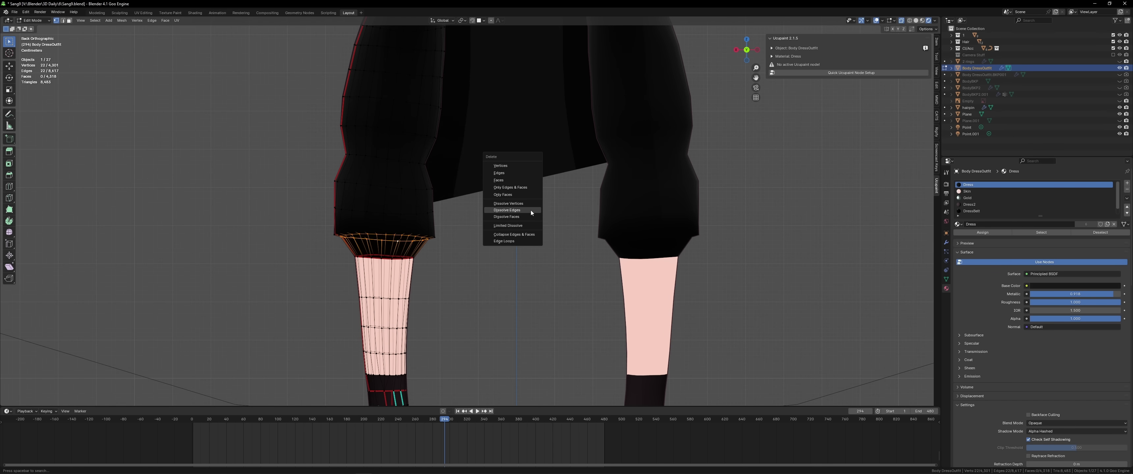
left_click(512, 207)
Scale the remaining cuff edge loops inward one by one so the trouser leg follows the calf.
left_click(402, 229, "alt")
left_click(396, 237, "alt")
key("s")
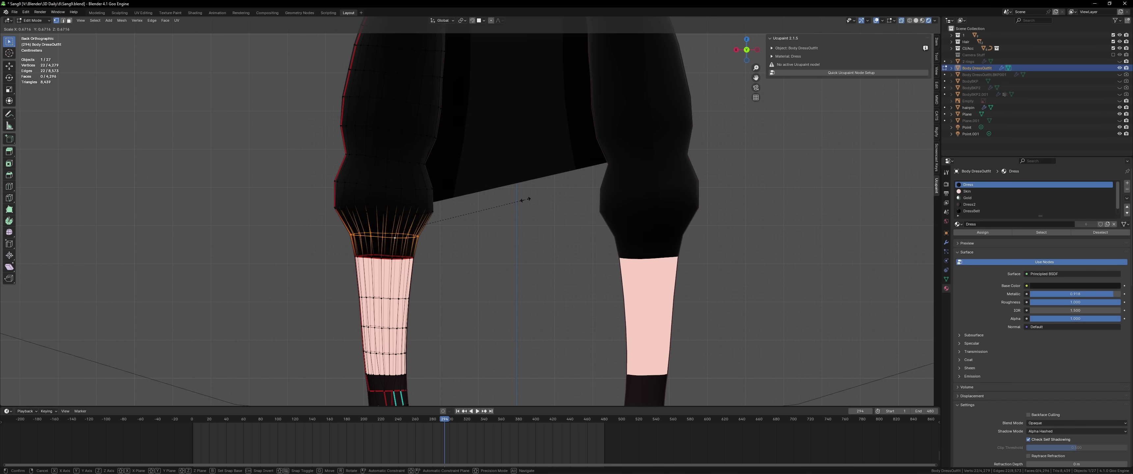
left_click(530, 199)
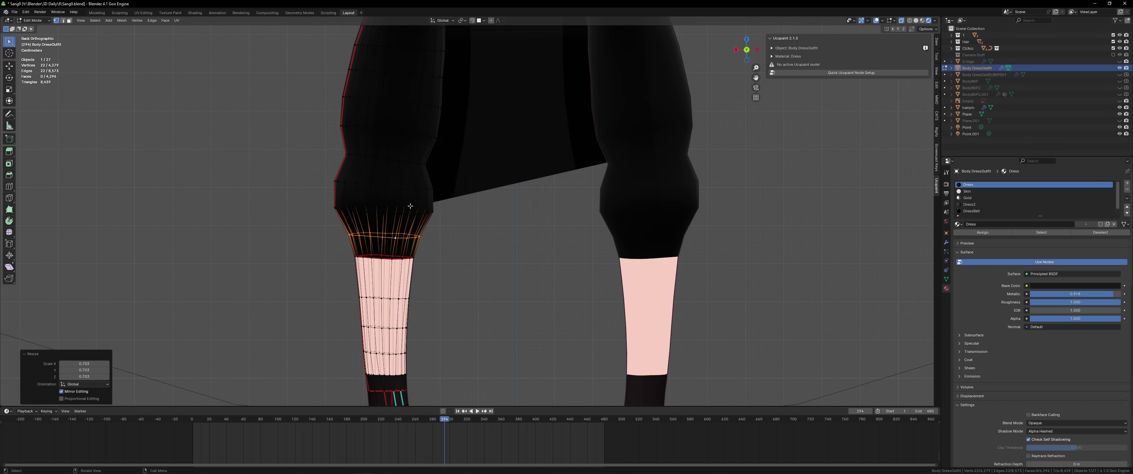
left_click(412, 210, "alt")
key("s")
left_click(548, 187)
left_click(399, 188, "alt")
key("s")
left_click(562, 164)
Refine the scale of the calf and hem edge loops to smooth the trouser leg's taper.
scroll(558, 167, "down", 5)
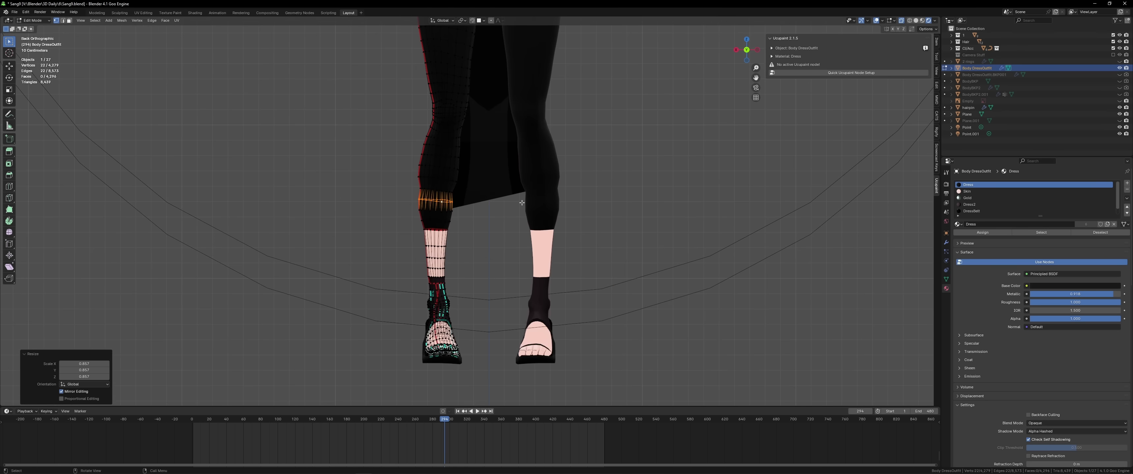
scroll(484, 178, "up", 1)
left_click(432, 186, "alt")
key("s")
left_click(538, 178)
scroll(506, 185, "up", 2)
left_click(406, 205, "alt")
left_click(414, 209, "alt")
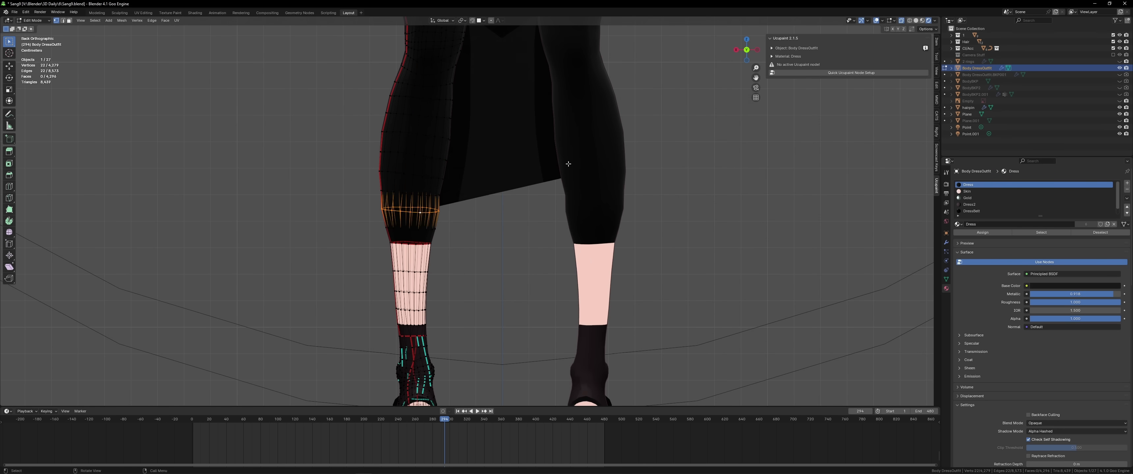
key("s")
left_click(553, 170)
left_click(413, 227, "alt")
key("s")
left_click(530, 201)
Move the selected lower trouser edge loop in side view to fit the leg's profile.
key("Tab")
middle_click_drag(560, 265, 647, 260)
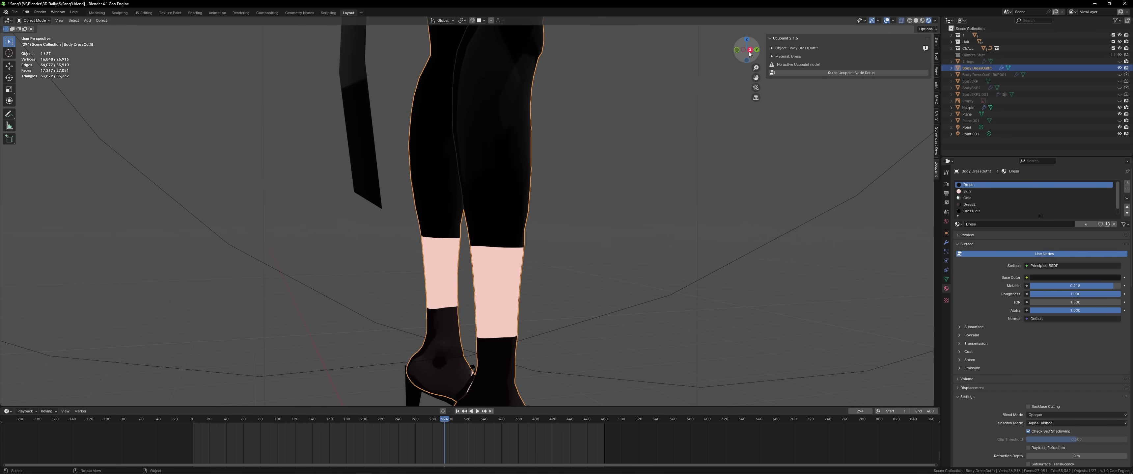
left_click(748, 50)
key("Tab")
key("g")
left_click(568, 237)
key("Tab")
Assign the Dress2 material to the selected leg faces below the upper thigh and save the file.
scroll(584, 233, "down", 5)
middle_click_drag(664, 189, 601, 207)
key("Tab")
scroll(600, 207, "down", 4)
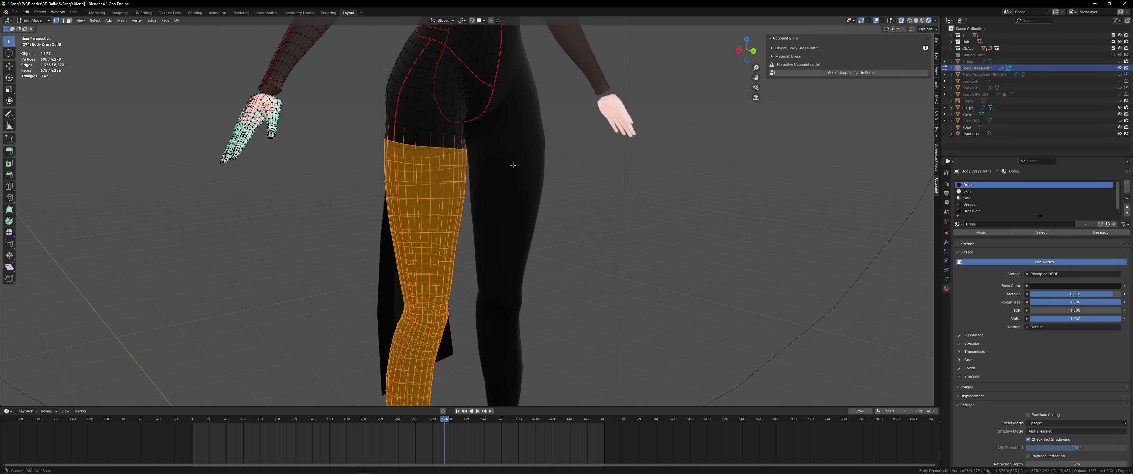
left_click(969, 205)
left_click(981, 232)
key("Tab")
scroll(557, 322, "down", 3)
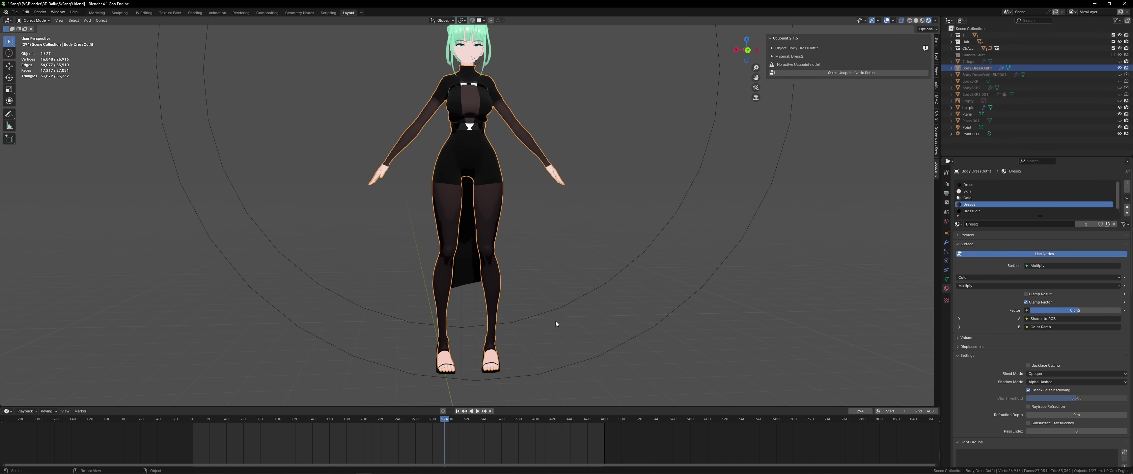
middle_click_drag(557, 321, 484, 264)
key("ctrl+s")
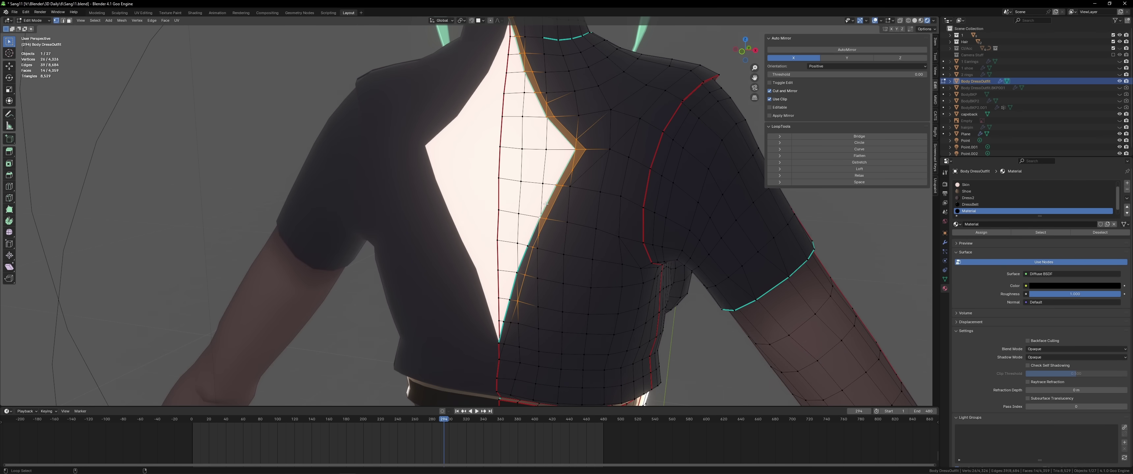
Assign a different material to the narrow rim faces along the diamond-shaped back cutout and inspect the outfit in Object Mode.
scroll(553, 245, "up", 2)
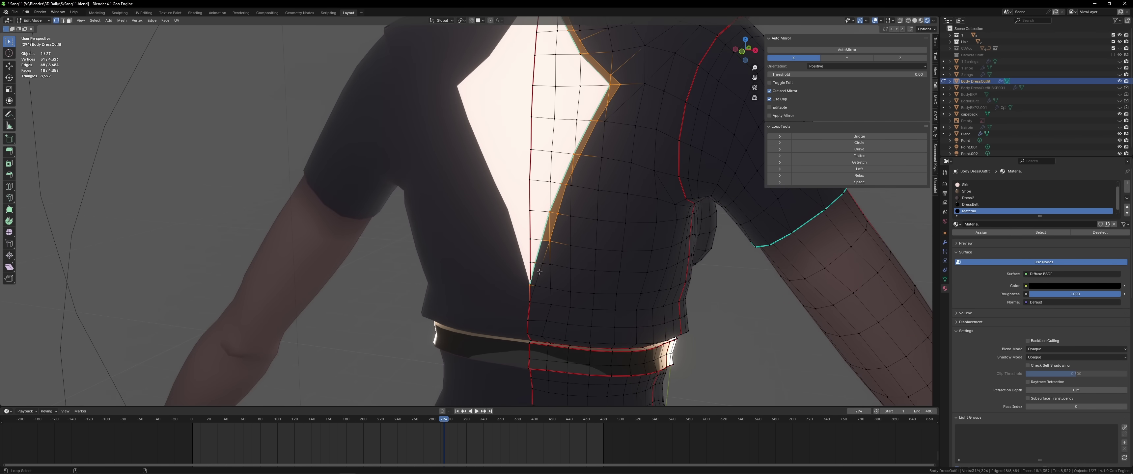
scroll(540, 272, "down", 3)
scroll(984, 207, "up", 1)
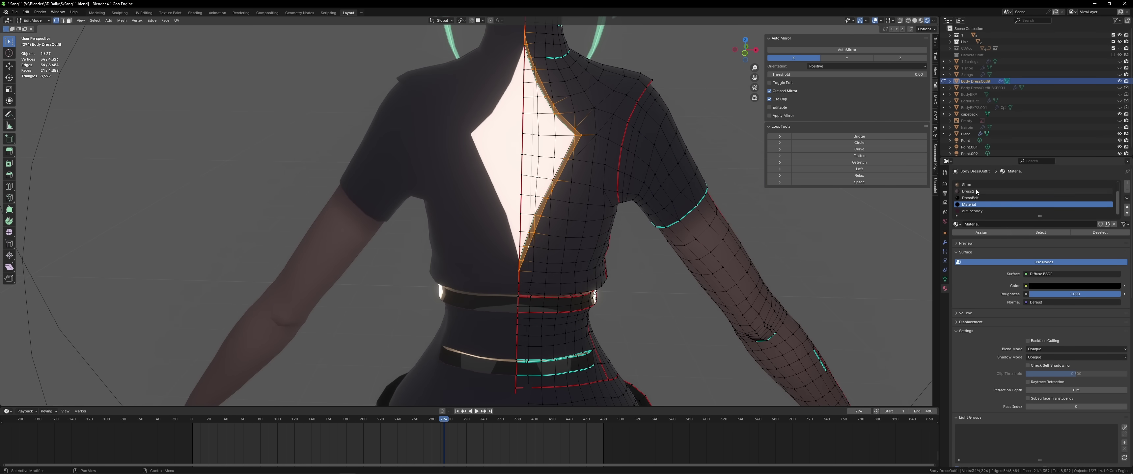
left_click(976, 185)
left_click(980, 233)
key("Tab")
left_click(622, 260)
scroll(622, 261, "down", 3)
middle_click_drag(623, 261, 587, 246)
scroll(510, 176, "up", 2)
middle_click_drag(510, 176, 517, 263)
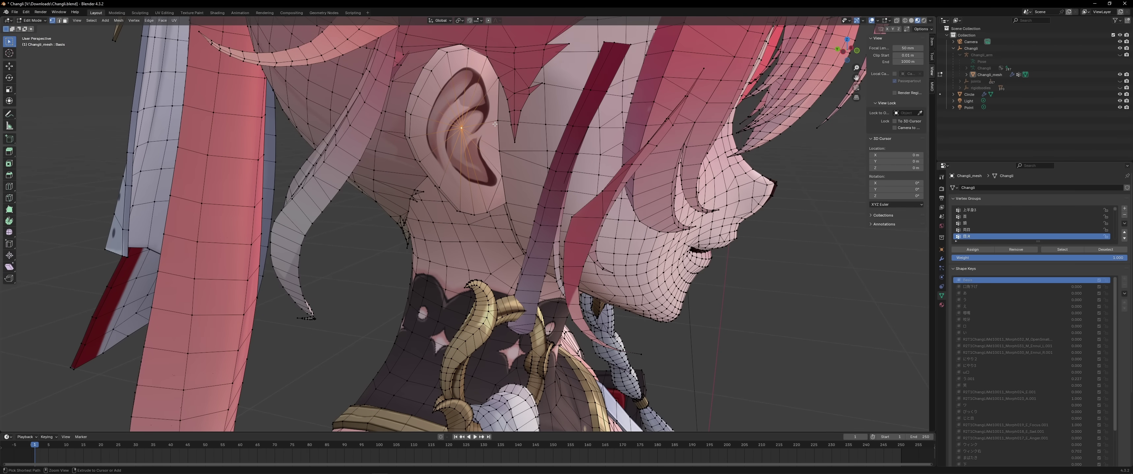
Select the whole linked ear mesh on the pink-haired reference character.
key("ctrl+l")
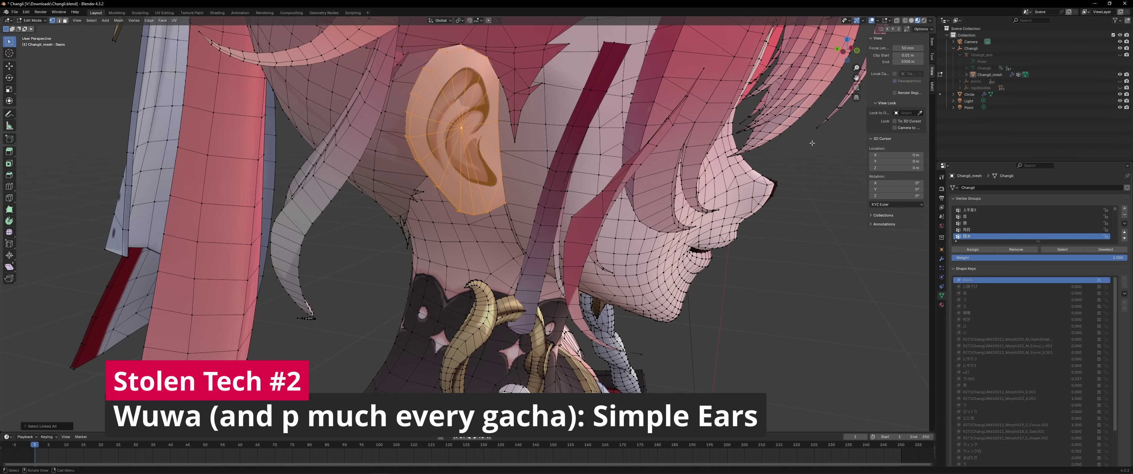
Switch the reference character's viewport to rendered shading and select the whole linked ear mesh to examine its shape.
left_click(923, 20)
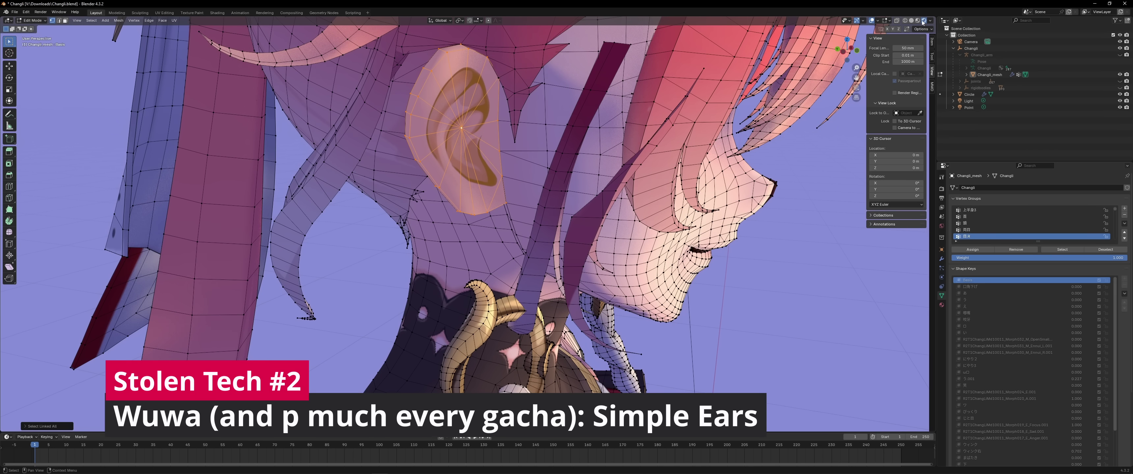
left_click(821, 174)
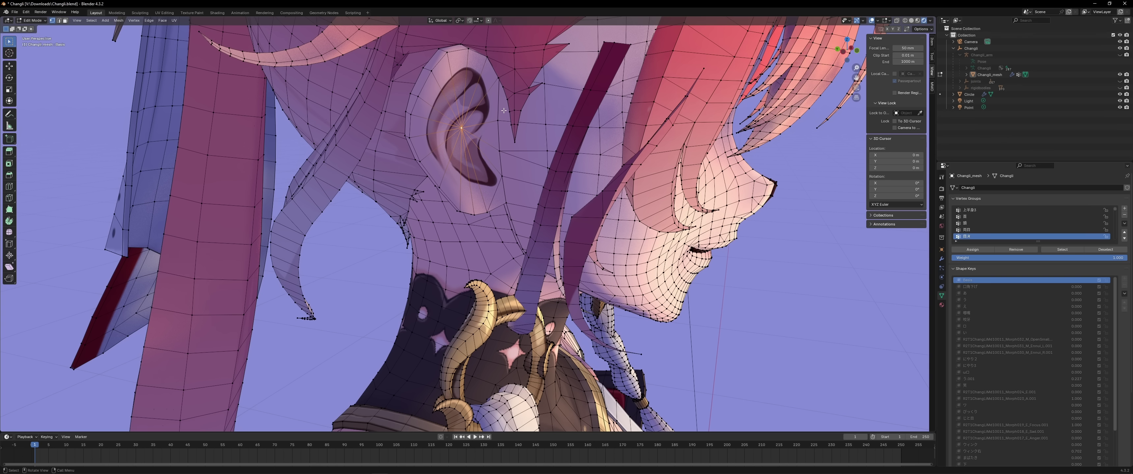
key("ctrl+l")
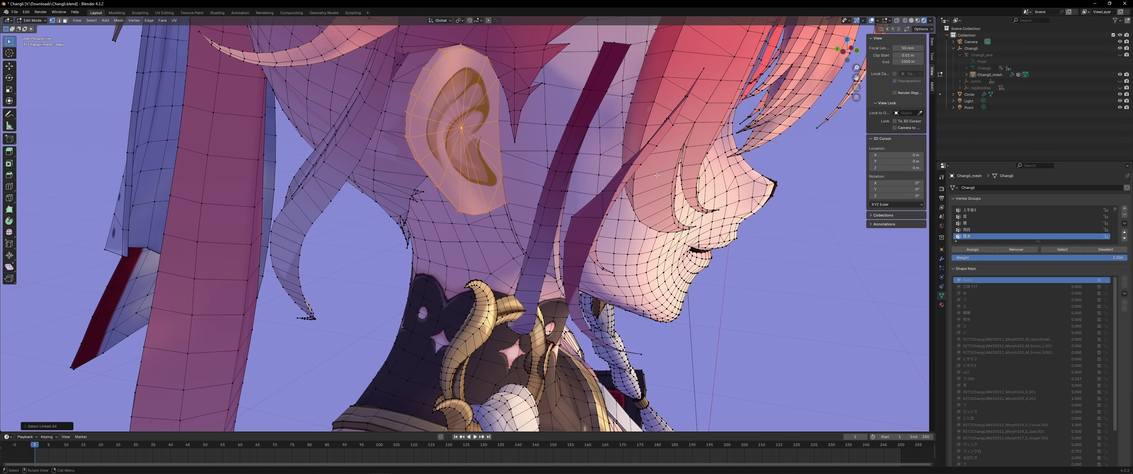
key("g")
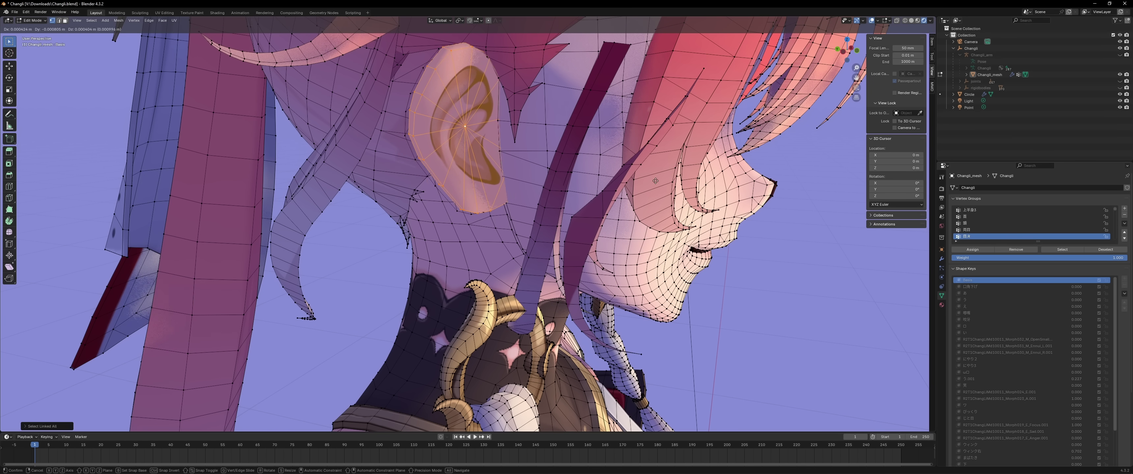
right_click(662, 184)
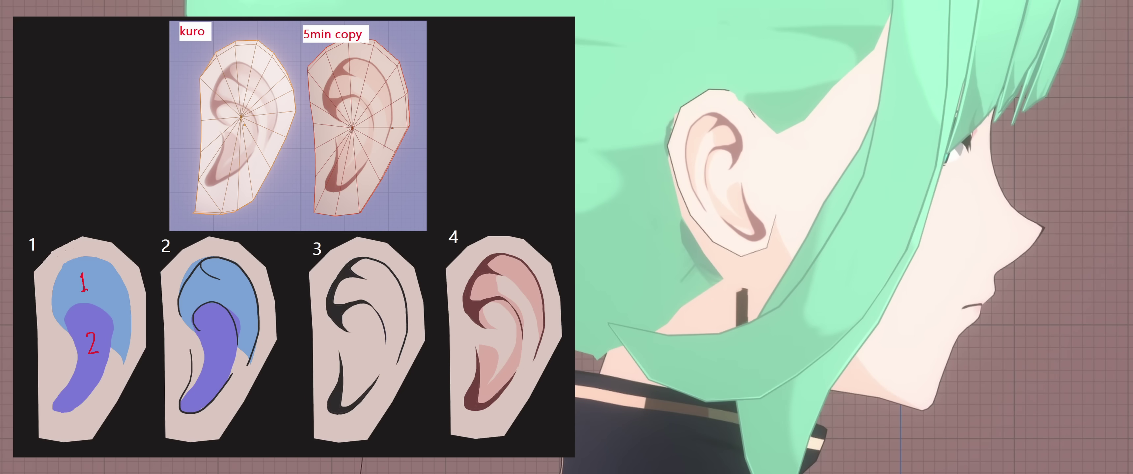
Inspect the simple ear on the green-haired character's side profile.
scroll(1124, 210, "down", 3)
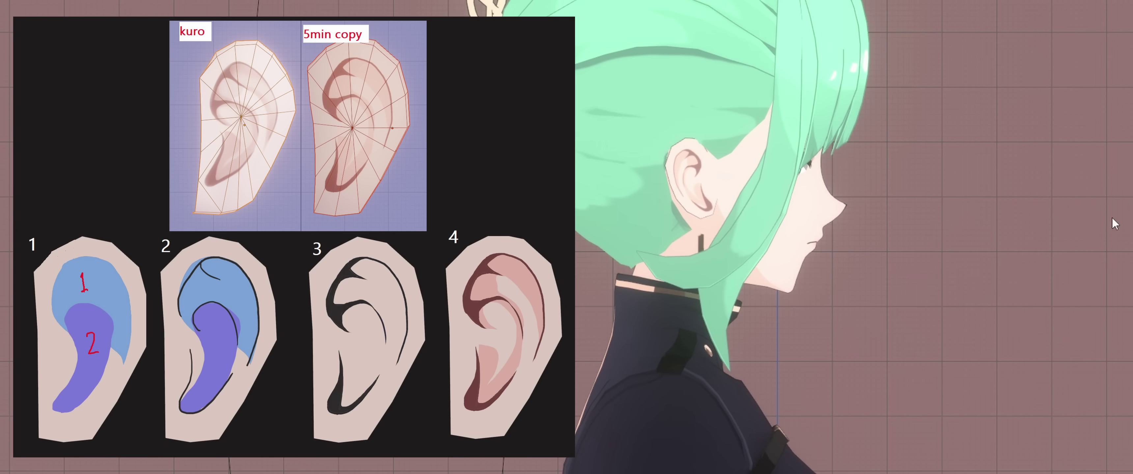
scroll(1002, 344, "up", 1)
scroll(1002, 343, "up", 2)
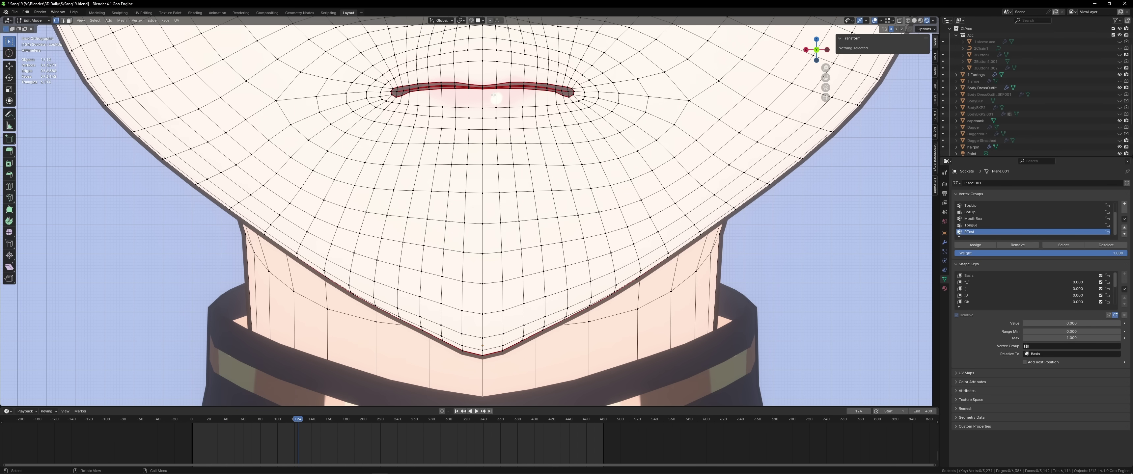
Set the open-mouth shape key to 1.000 and check the face mesh around the opened lips in Edit Mode.
key("Tab")
key("Tab")
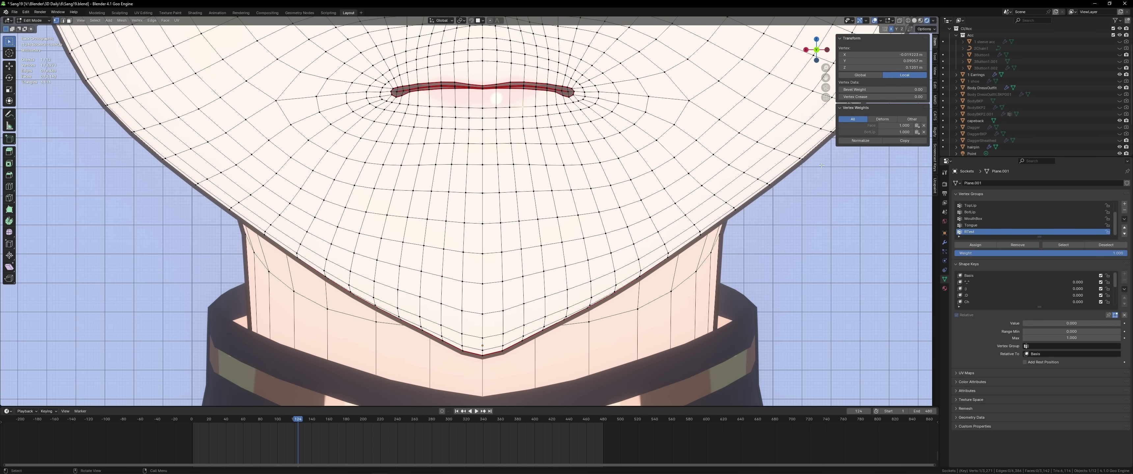
key("Tab")
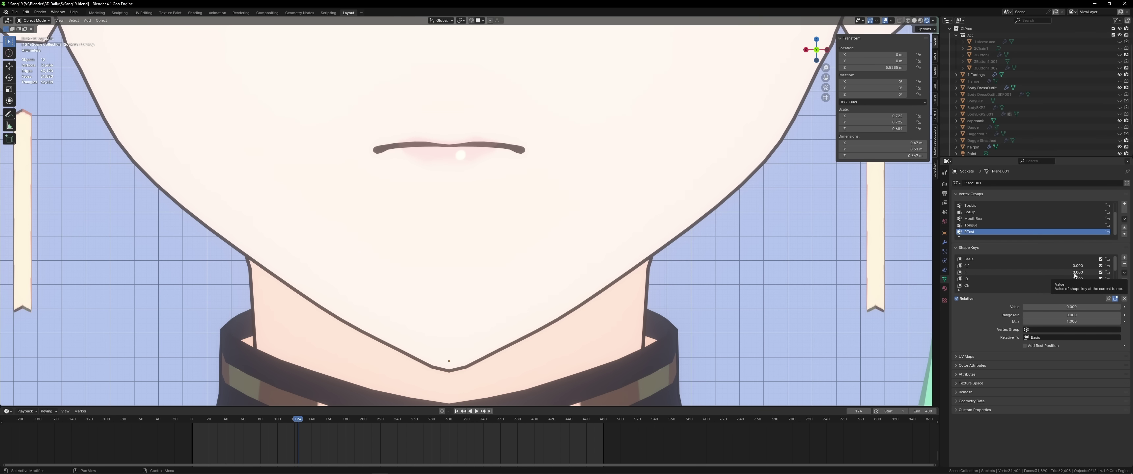
left_click_drag(1074, 274, 1121, 272)
scroll(553, 164, "up", 2)
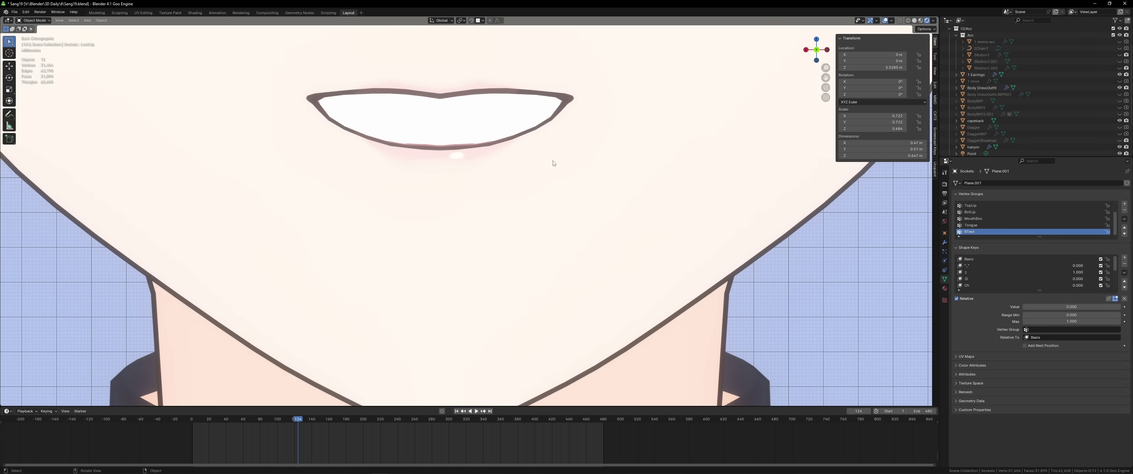
key("Tab")
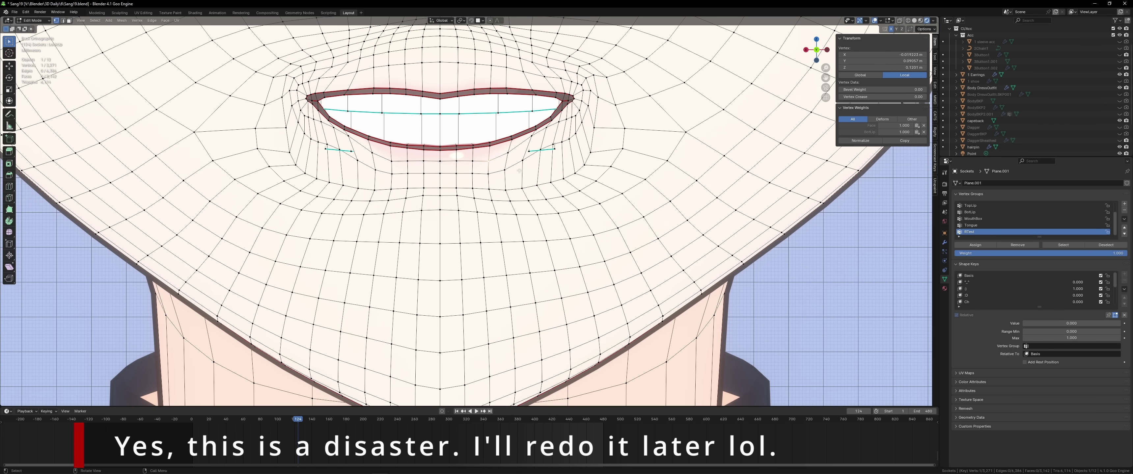
key("Tab")
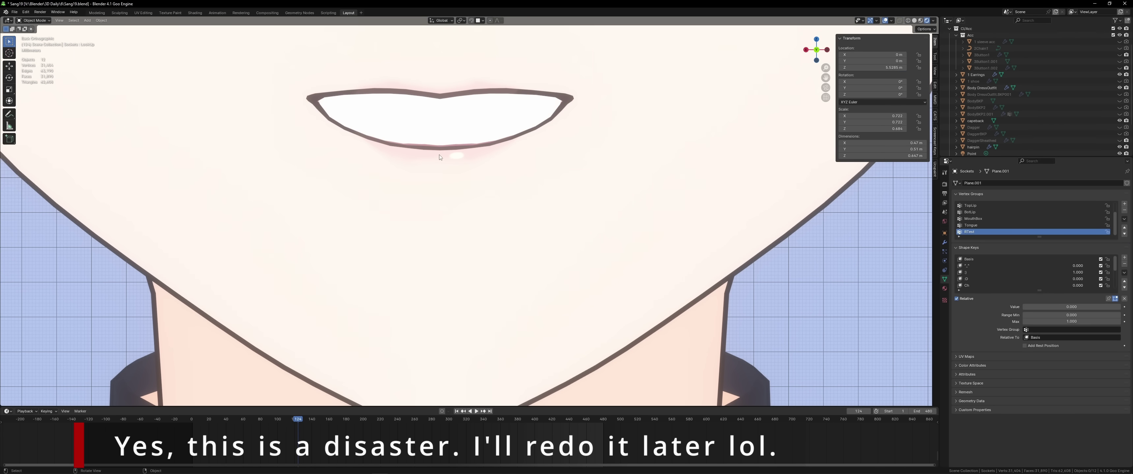
key("Tab")
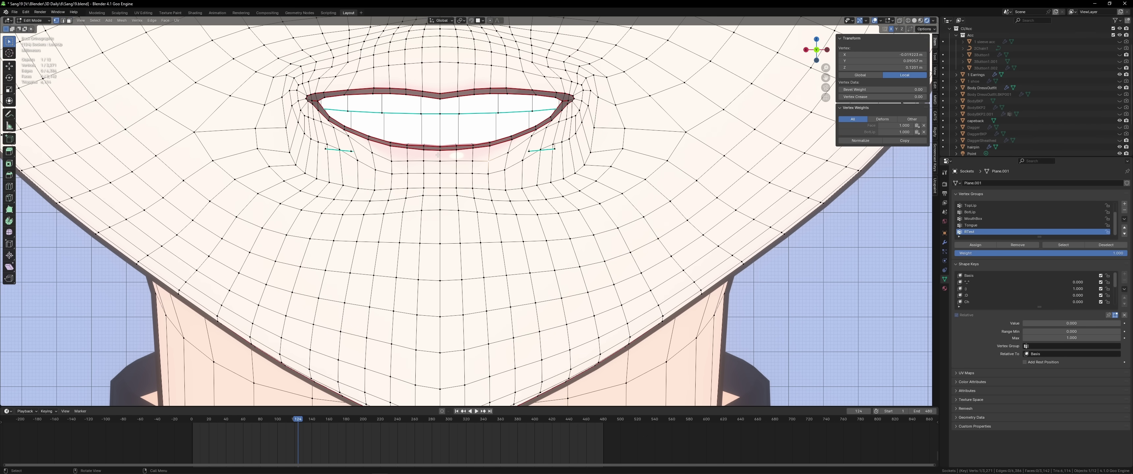
Move the lower lip's outer edge down along Z, and adjust the adjacent edge loop below it along Z.
left_click(424, 148)
key("g")
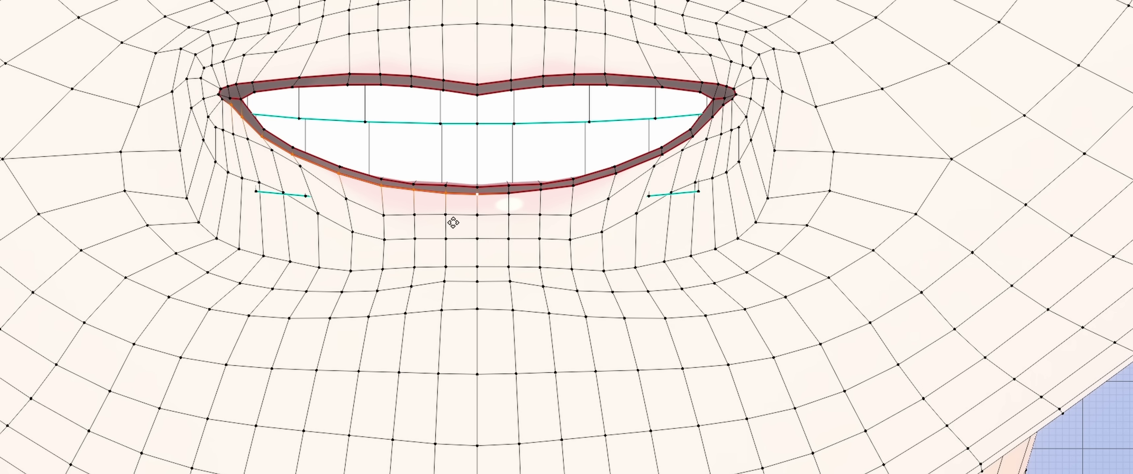
key("z")
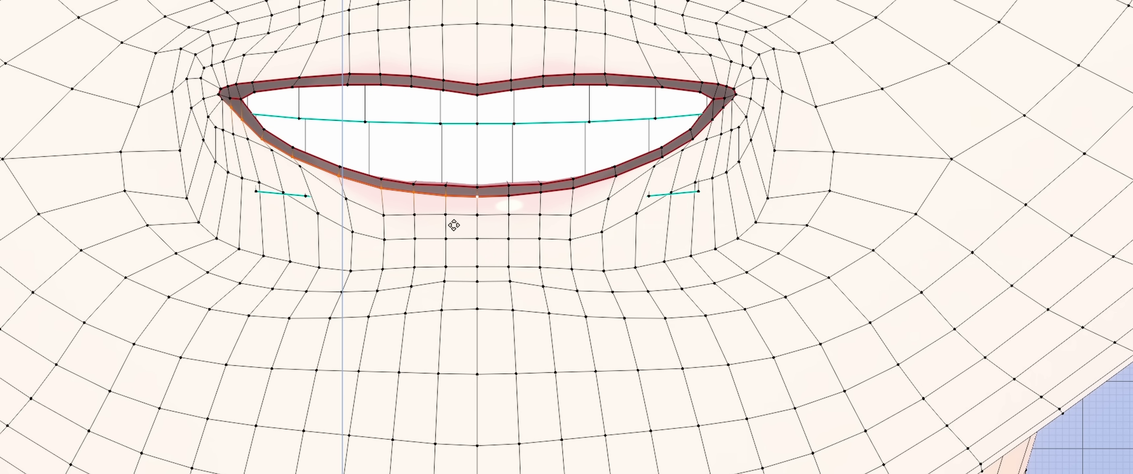
left_click(453, 226)
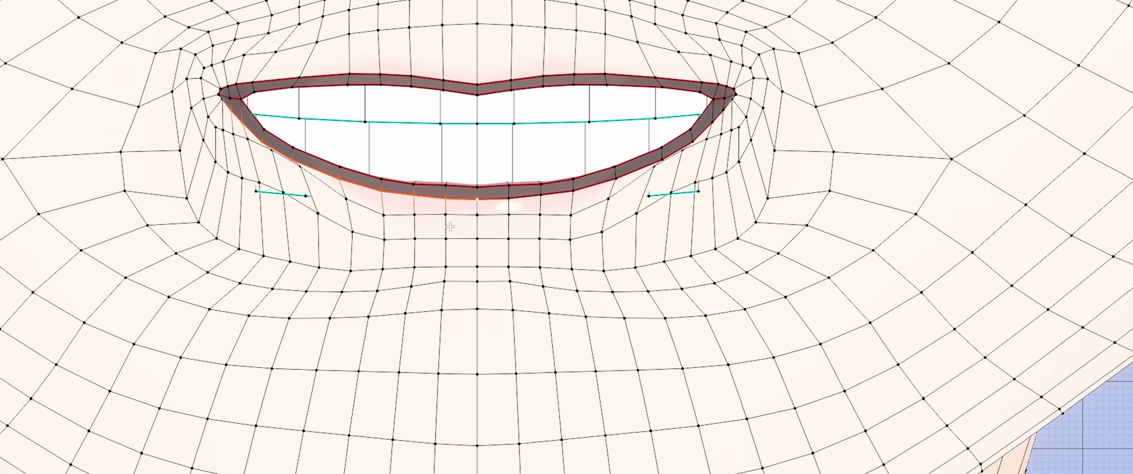
left_click(436, 214, "alt")
key("g")
key("z")
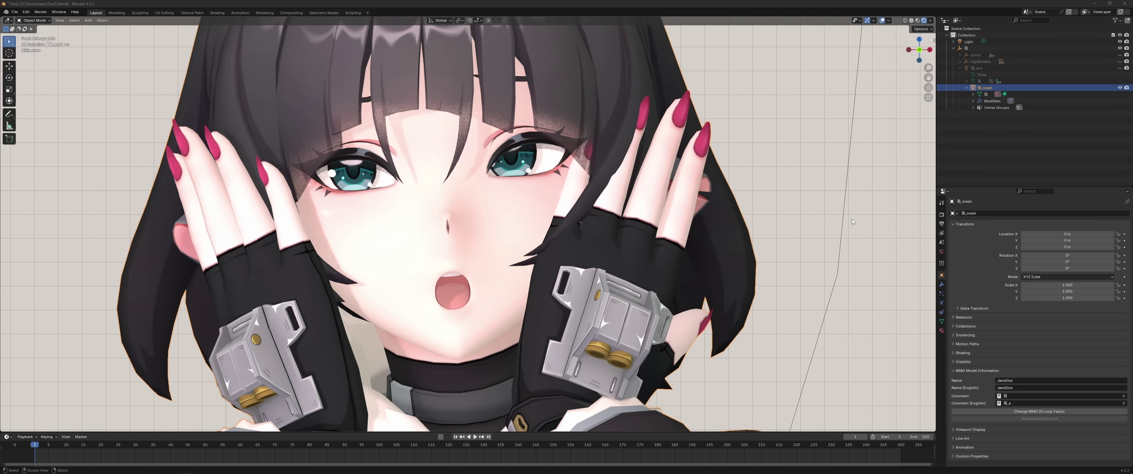
Examine the black-haired reference character's open mouth from several angles, comparing the shaded surface with its wireframe.
scroll(851, 219, "up", 3)
middle_click_drag(632, 289, 683, 208, "shift")
scroll(615, 258, "up", 1)
middle_click_drag(574, 270, 732, 258)
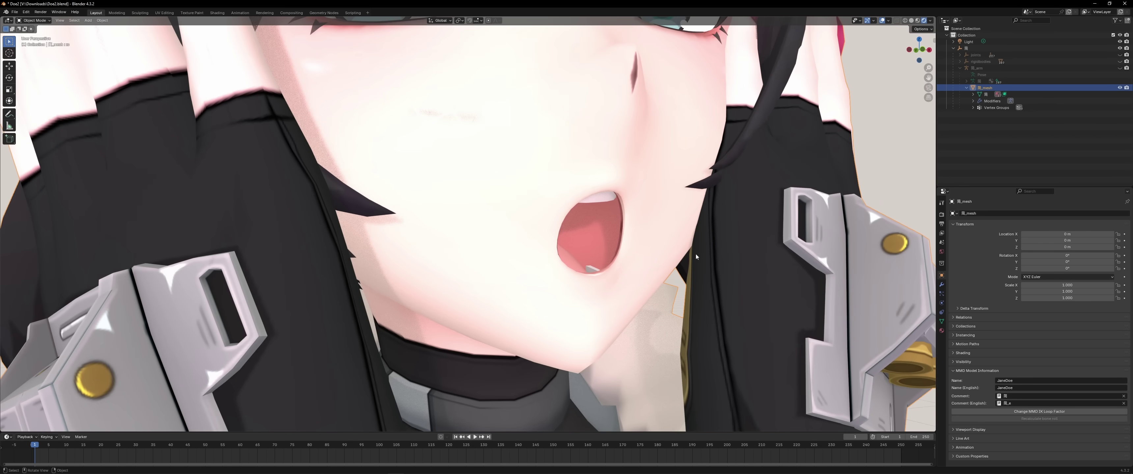
key("Tab")
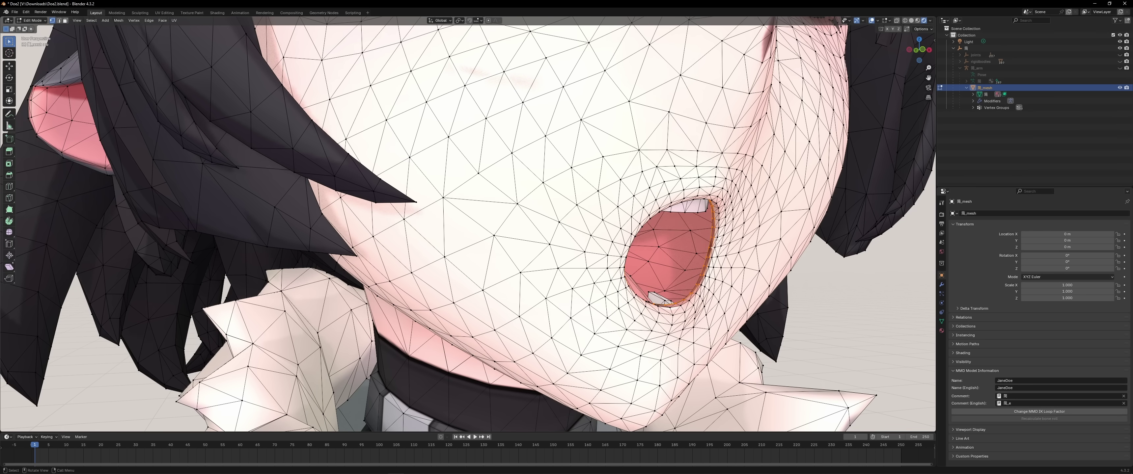
scroll(715, 240, "up", 2)
middle_click_drag(712, 241, 478, 288)
key("Tab")
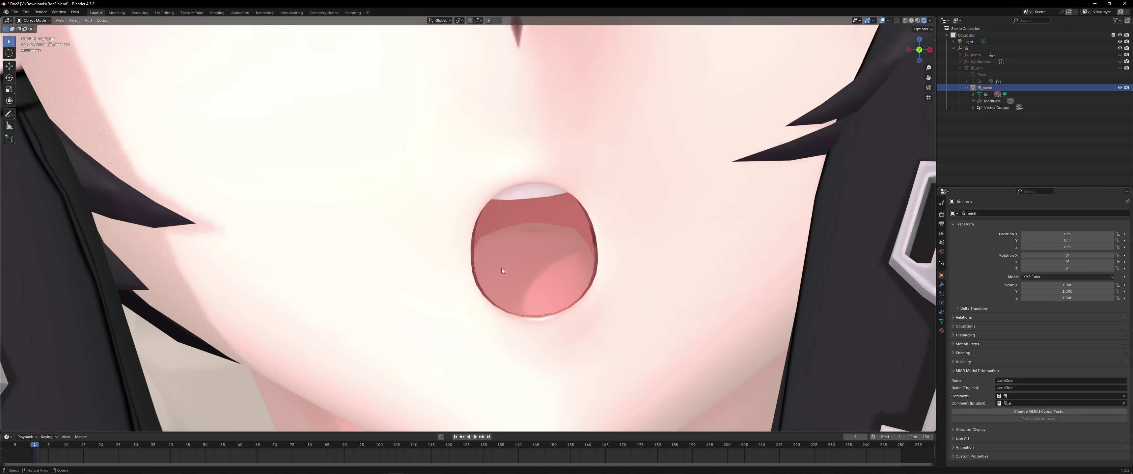
middle_click_drag(594, 297, 708, 129)
key("Tab")
key("Tab")
scroll(704, 161, "down", 2)
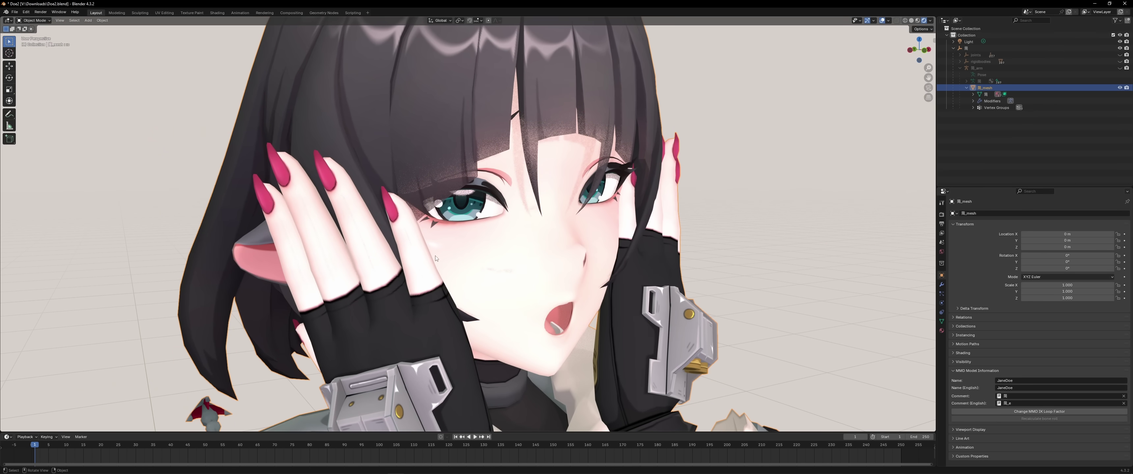
Examine the black-haired reference character's ear topology in Edit Mode by selecting the edges along its upper inner fold.
middle_click_drag(409, 246, 477, 229)
scroll(484, 254, "up", 2)
key("Tab")
scroll(483, 253, "down", 1)
scroll(483, 253, "up", 2)
middle_click_drag(448, 165, 449, 216, "shift")
left_click(437, 222)
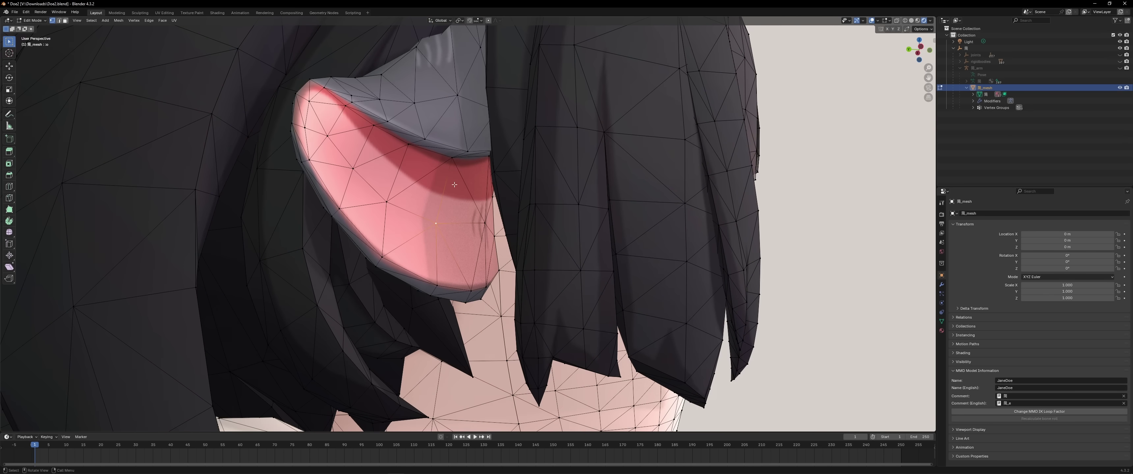
left_click(445, 144, "alt")
middle_click_drag(445, 144, 426, 181)
left_click(433, 147, "alt+shift")
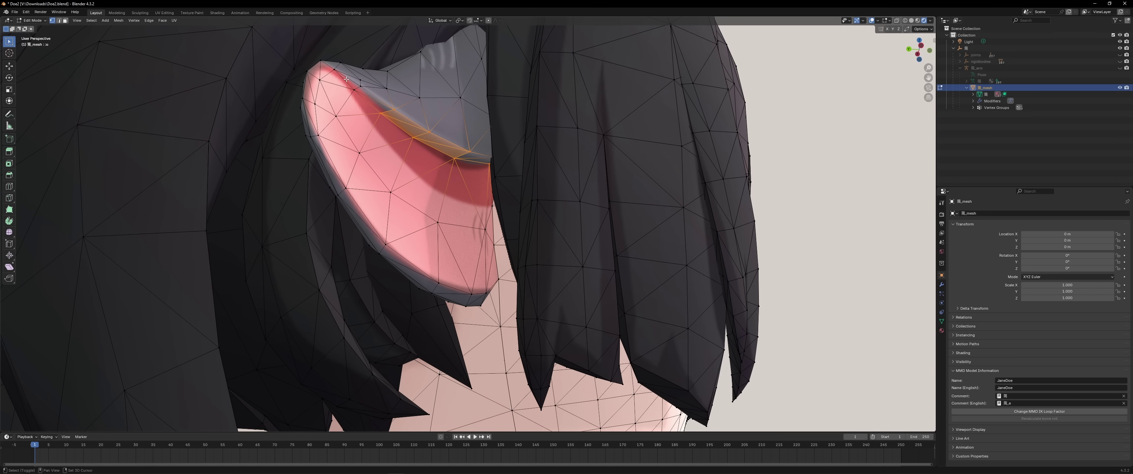
left_click(360, 86, "shift")
left_click(355, 90, "shift")
middle_click_drag(401, 151, 434, 177)
key("Tab")
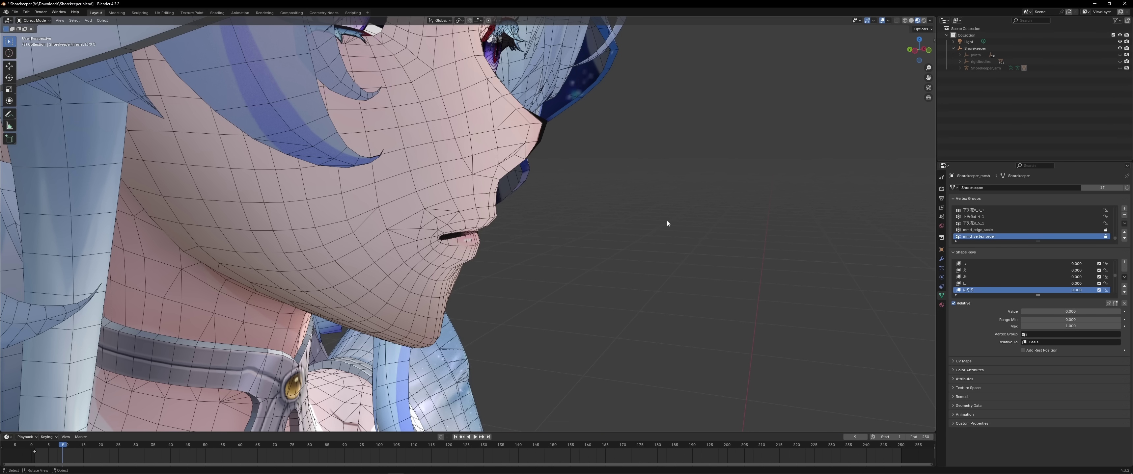
Examine the blue-haired reference character's face topology and mouth profile in side view.
scroll(609, 237, "up", 1)
left_click(913, 51)
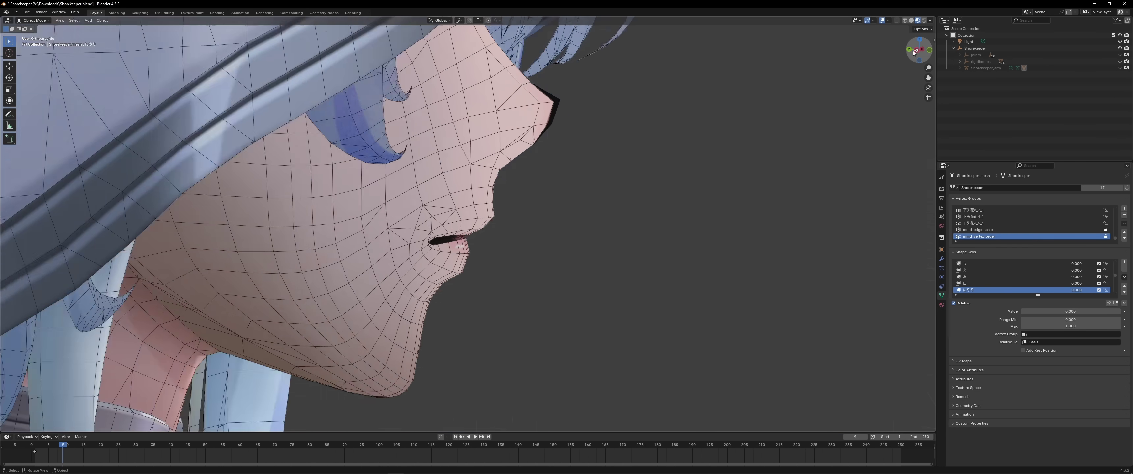
left_click(914, 52)
key("Tab")
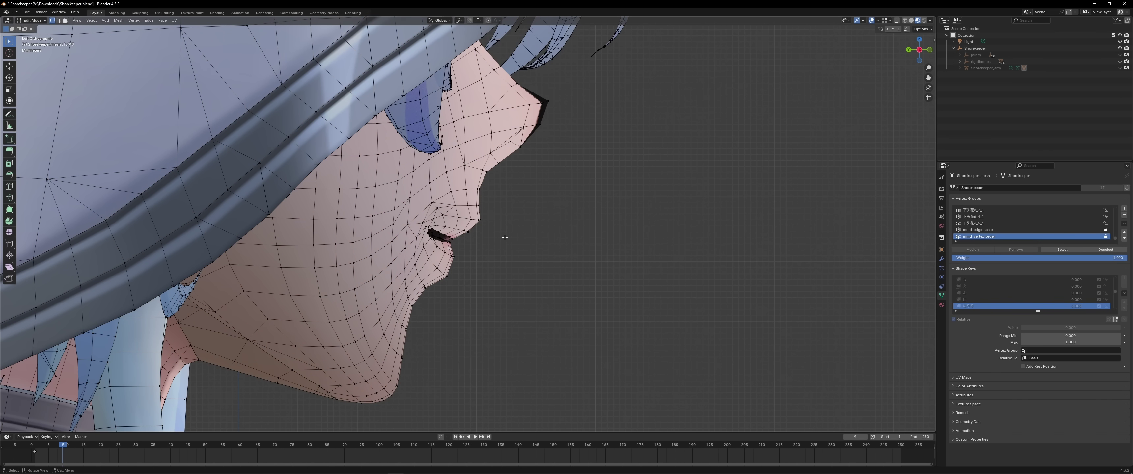
key("Tab")
middle_click_drag(521, 239, 479, 244)
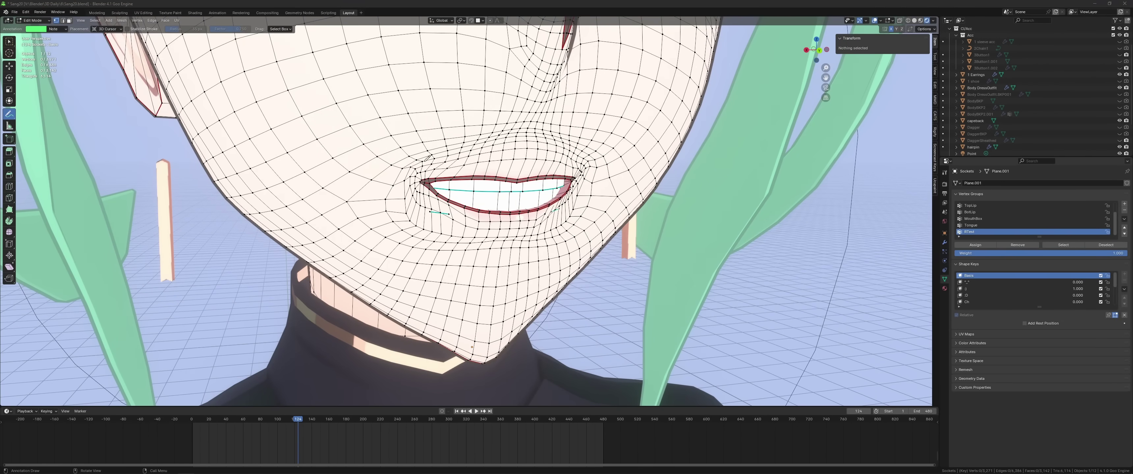
Mark the dense topology around the mouth with freehand green annotation strokes, and undo the annotation.
mouse_move(408, 178)
left_mouse_down()
mouse_move(407, 195)
mouse_move(422, 167)
mouse_move(496, 154)
mouse_move(568, 175)
mouse_move(552, 229)
mouse_move(462, 217)
mouse_move(434, 175)
mouse_move(611, 144)
left_mouse_up()
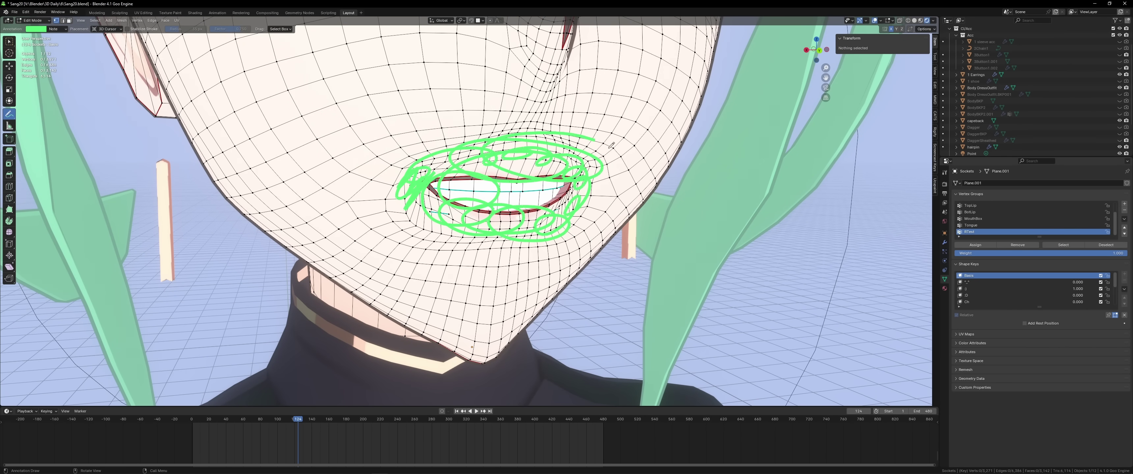
key("ctrl+z")
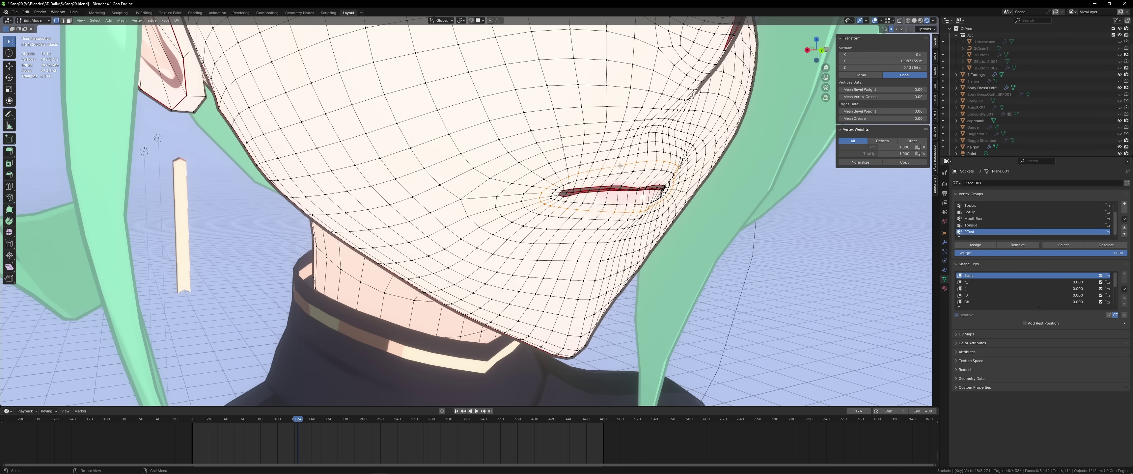
Dissolve the selected surplus edge loops encircling the mouth on the green-haired character's face.
key("q")
key("x")
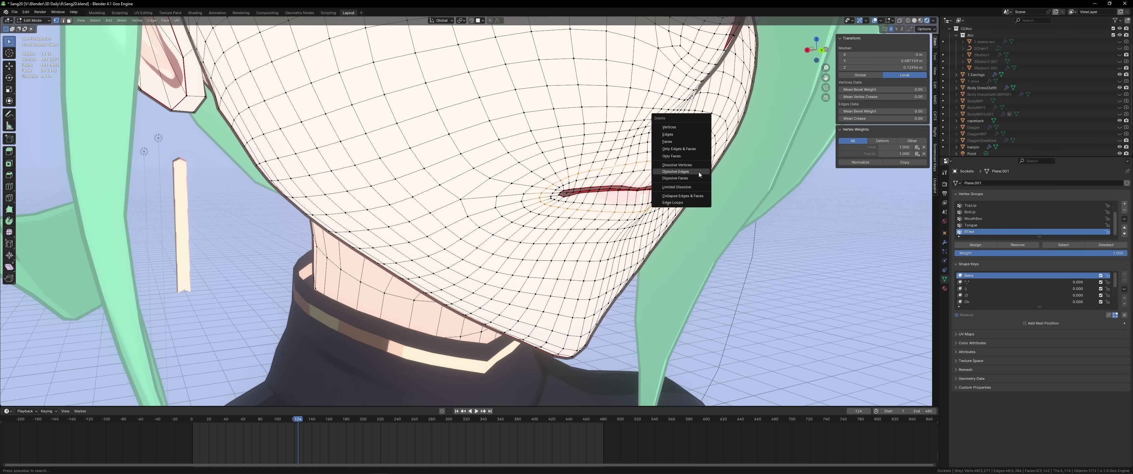
left_click(699, 174)
middle_click_drag(699, 174, 492, 165)
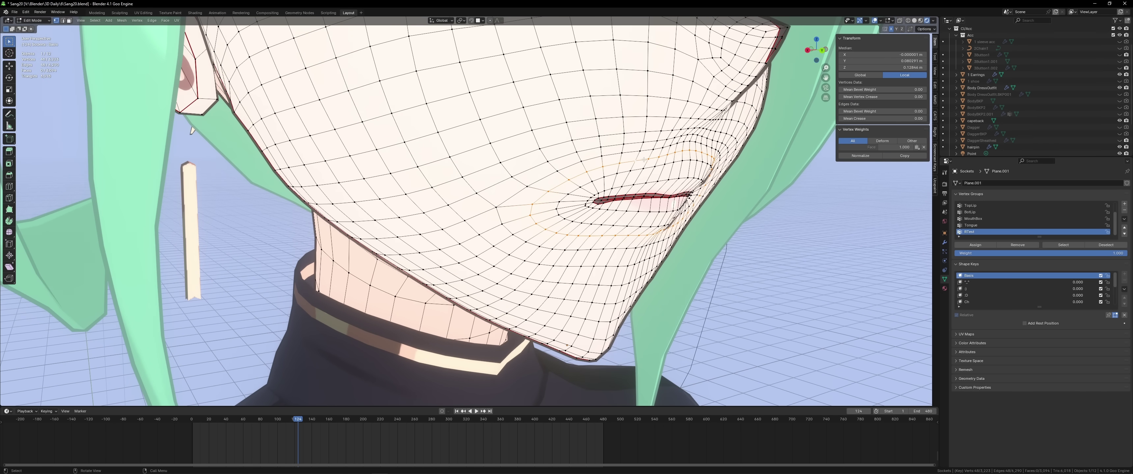
key("x")
left_click(650, 169)
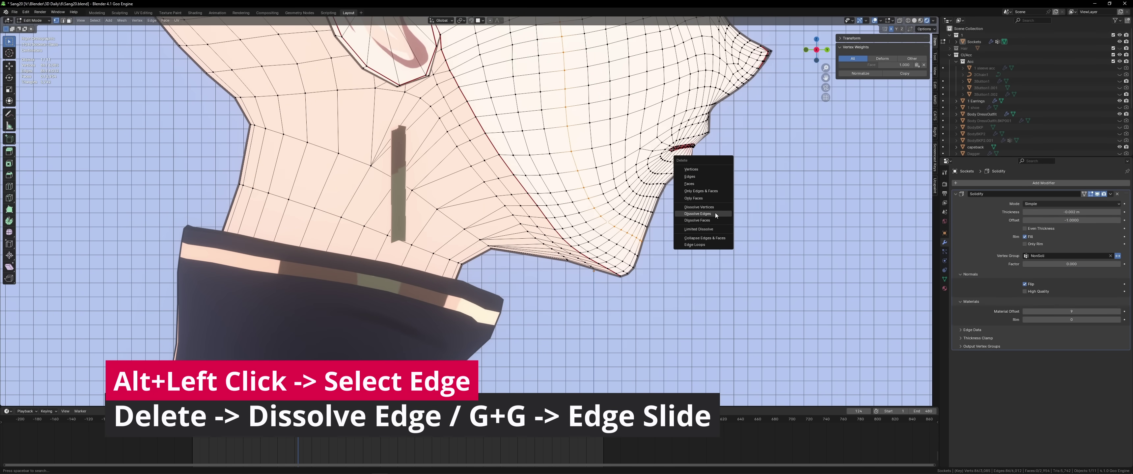
Dissolve the selected cheek edge loop in side view, and edge-slide the neighbouring cheek loops to even out their spacing.
left_click(715, 212)
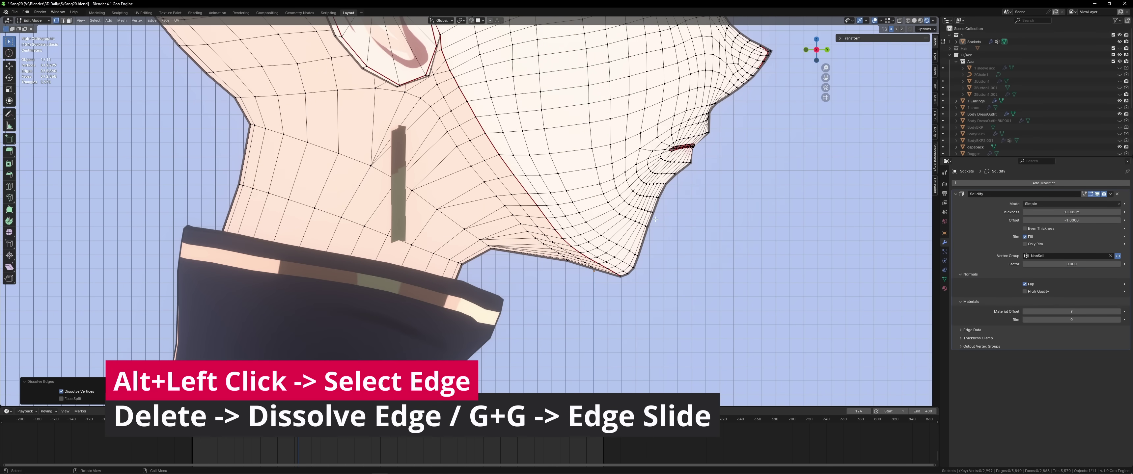
left_click(576, 209, "alt")
key("g")
key("g")
left_click(583, 207)
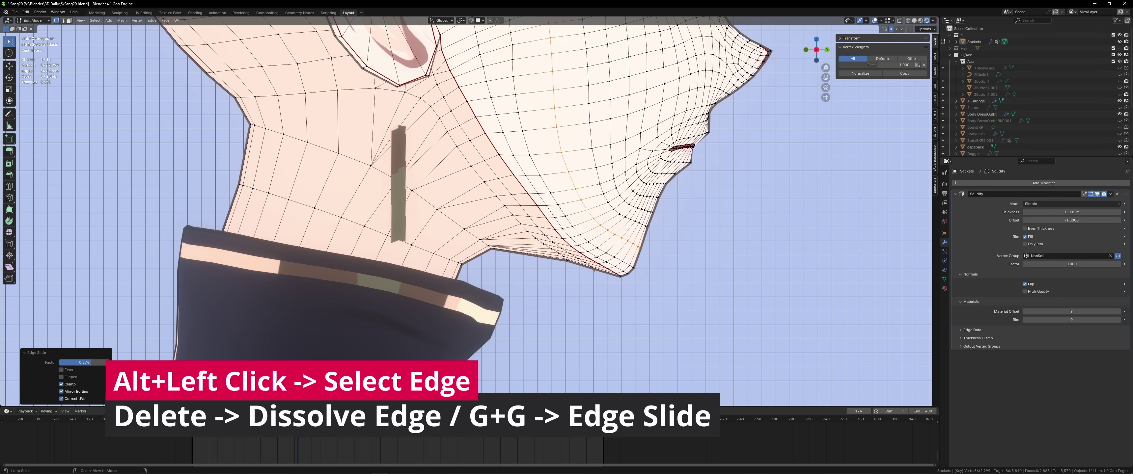
left_click(561, 209, "alt")
key("g")
key("g")
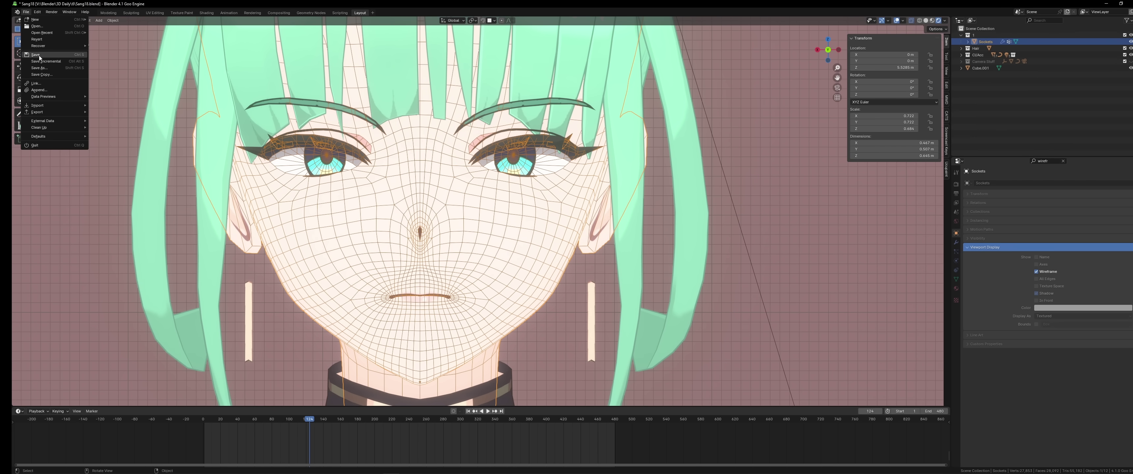
Save the project, and test the first shape key below Basis on the simplified face mesh in wireframe.
left_click(39, 55)
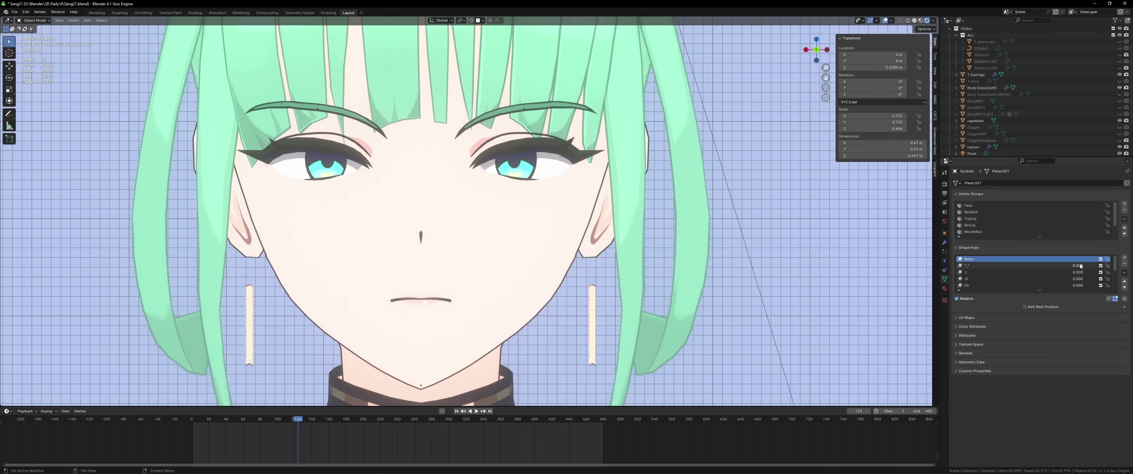
left_click_drag(1081, 265, 1117, 265)
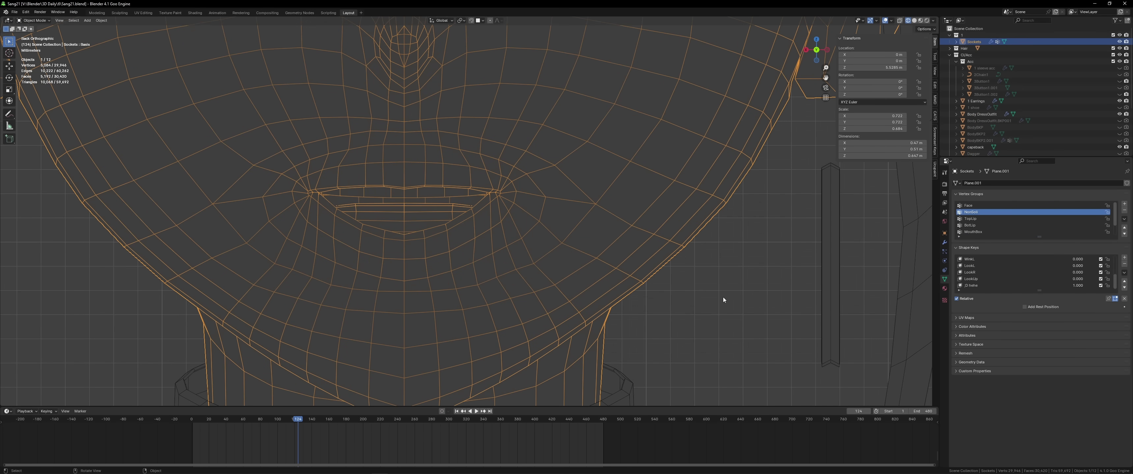
key("shift+z")
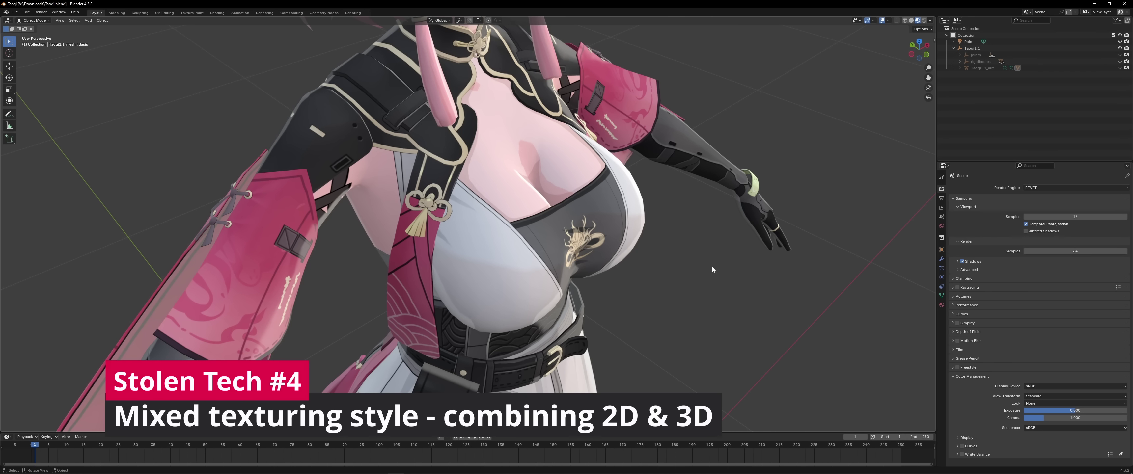
Examine the pink-outfitted reference character's painted clothing textures and modelled details from the front and back.
scroll(712, 270, "up", 4)
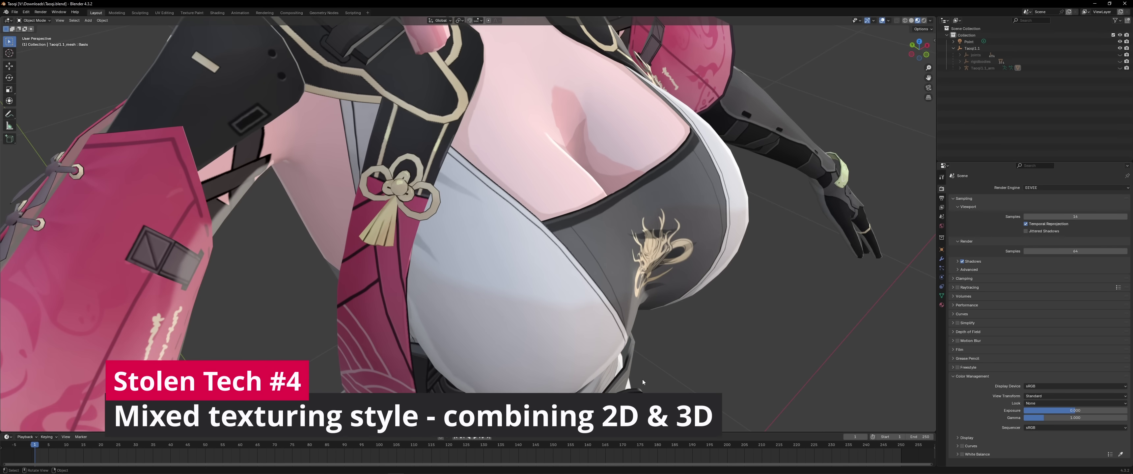
scroll(715, 366, "down", 4)
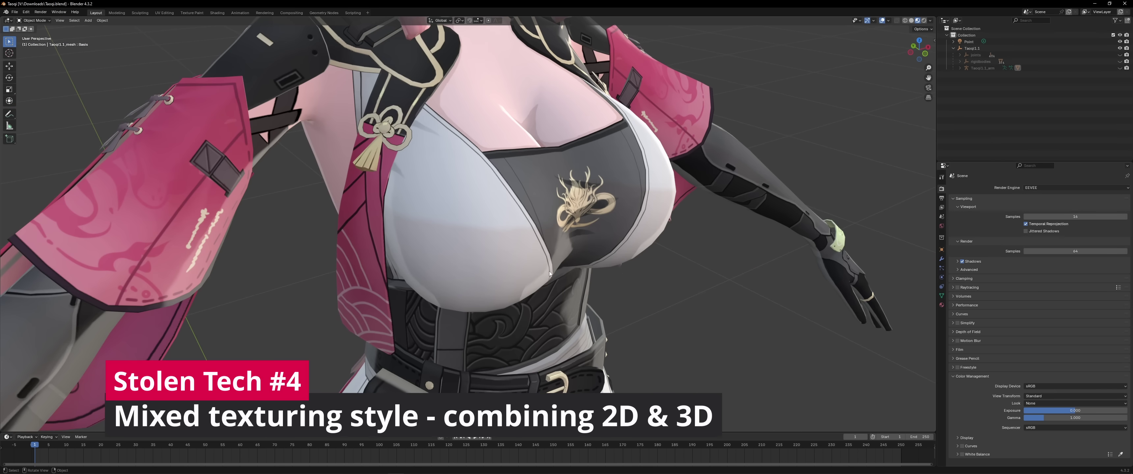
scroll(705, 290, "up", 3)
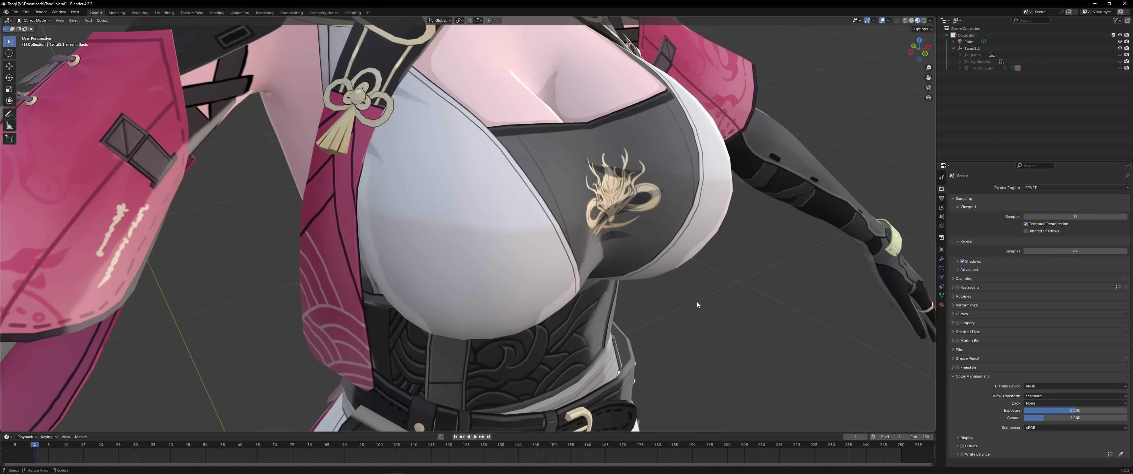
scroll(697, 302, "down", 3)
middle_click_drag(635, 291, 634, 255, "shift")
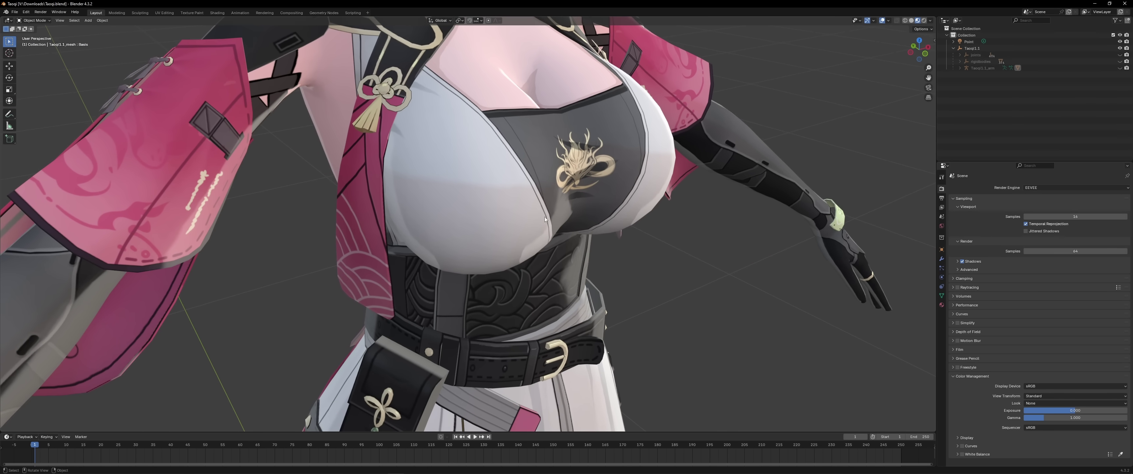
middle_click_drag(574, 210, 536, 222)
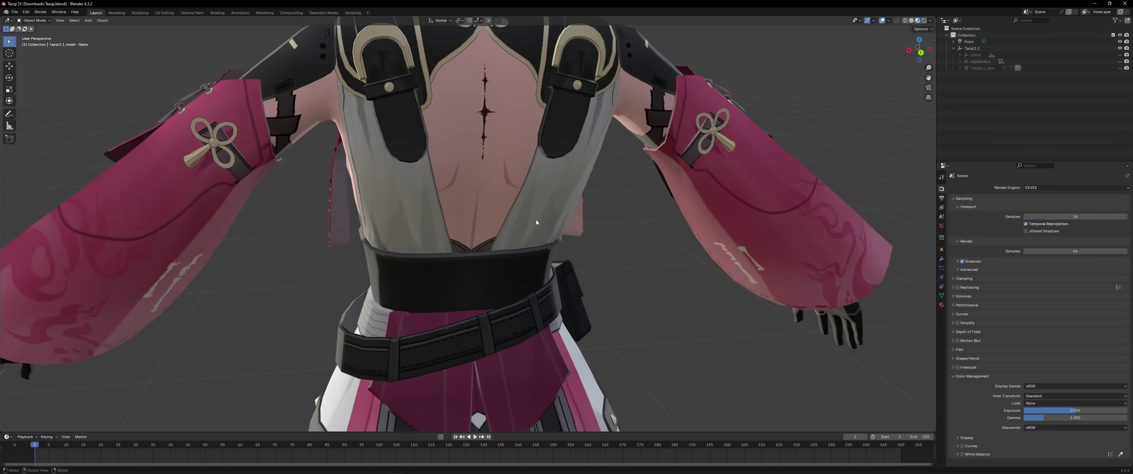
scroll(477, 188, "up", 3)
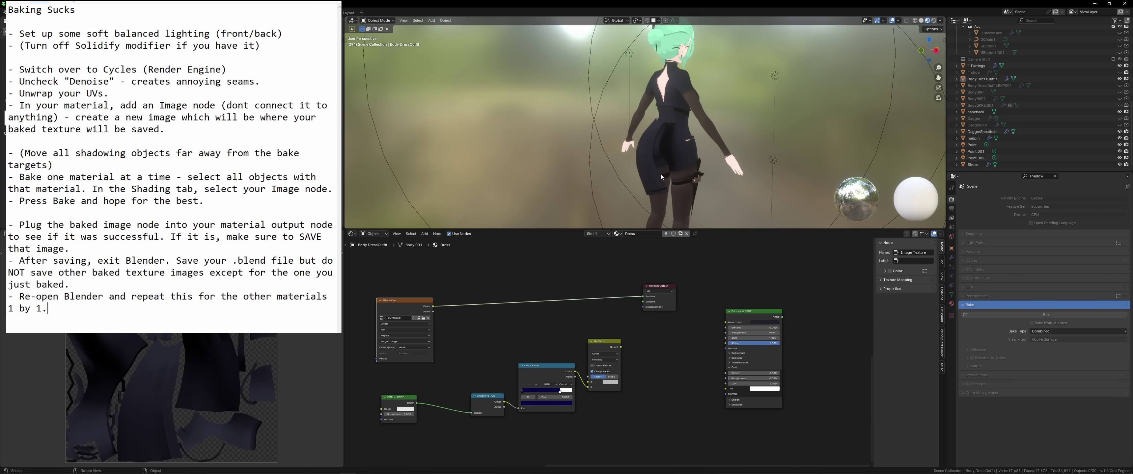
Move the back cape along the Y axis, well away from the green-haired character's body.
key("g")
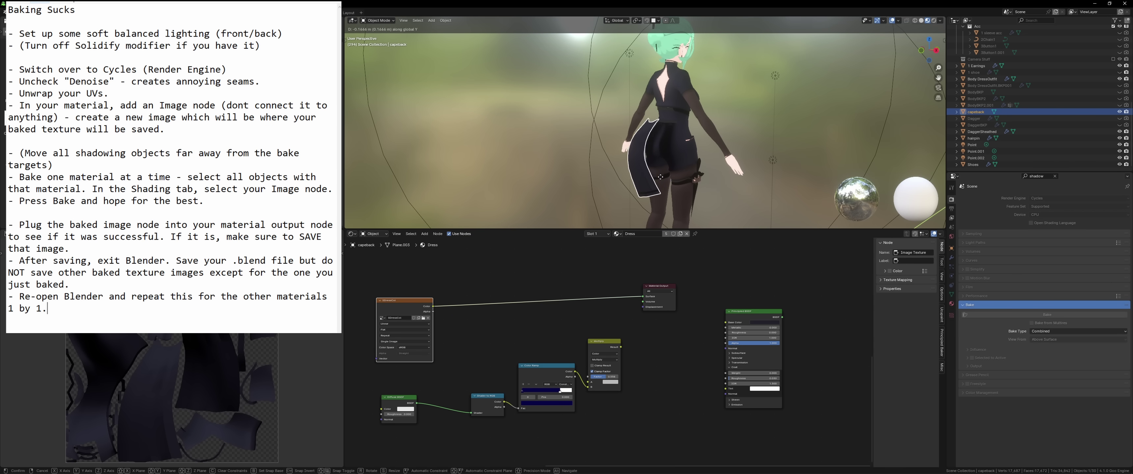
left_click(545, 205)
middle_click_drag(545, 205, 579, 188)
Duplicate the point light and place the copy low behind the character in side view.
left_click(601, 90)
left_click(605, 90)
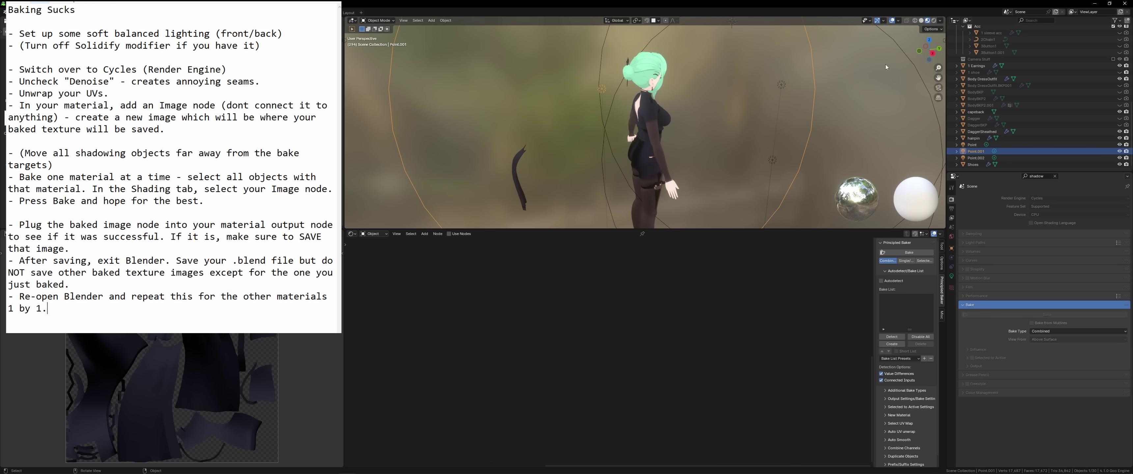
left_click(932, 56)
key("shift+d")
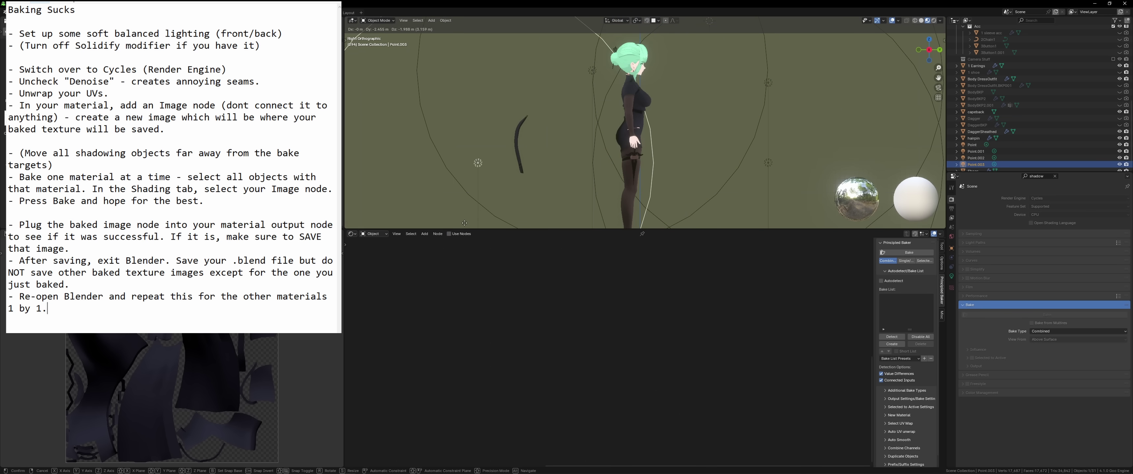
left_click(560, 203)
scroll(560, 203, "up", 2)
middle_click_drag(560, 203, 807, 116)
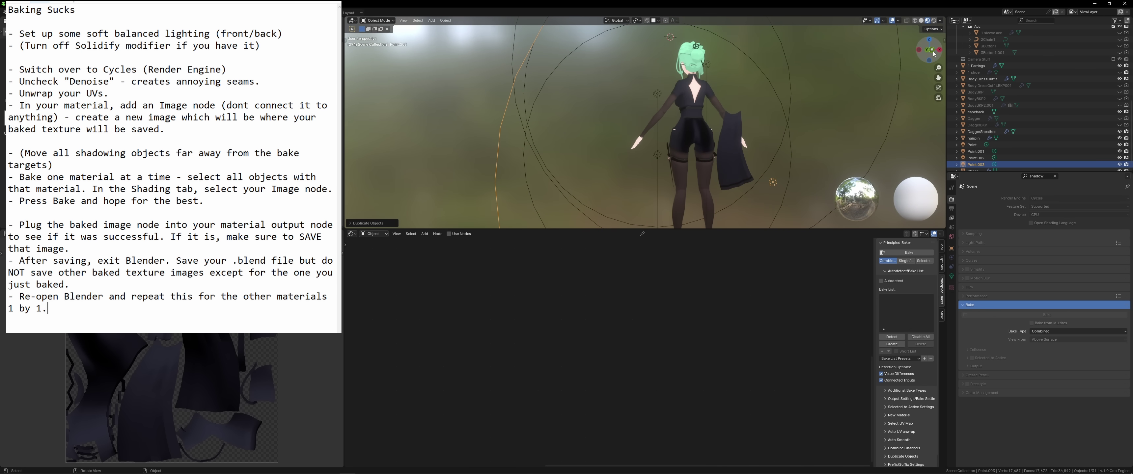
Move the duplicated point light near the character's vertical centreline at chest height in front view.
left_click(928, 51)
middle_click_drag(754, 179, 754, 143, "shift")
key("g")
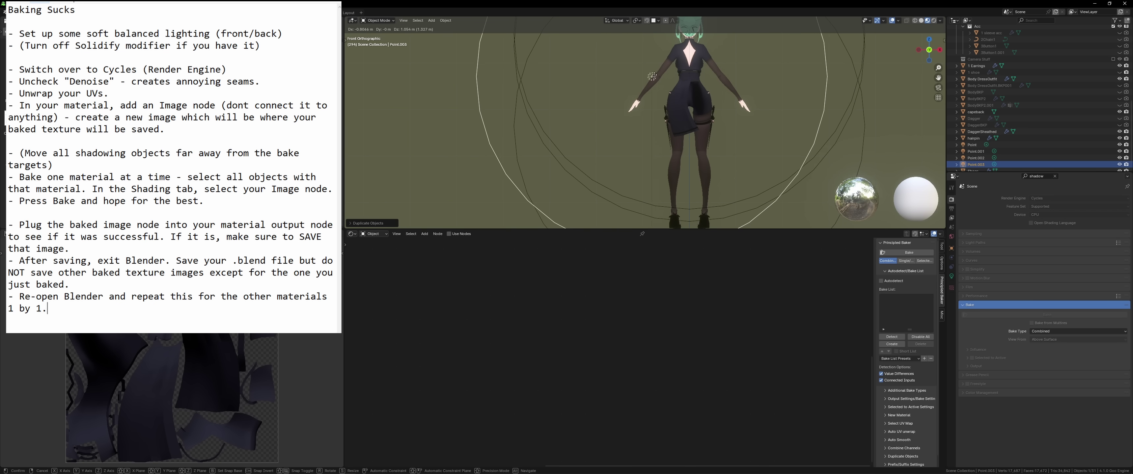
left_click(680, 76)
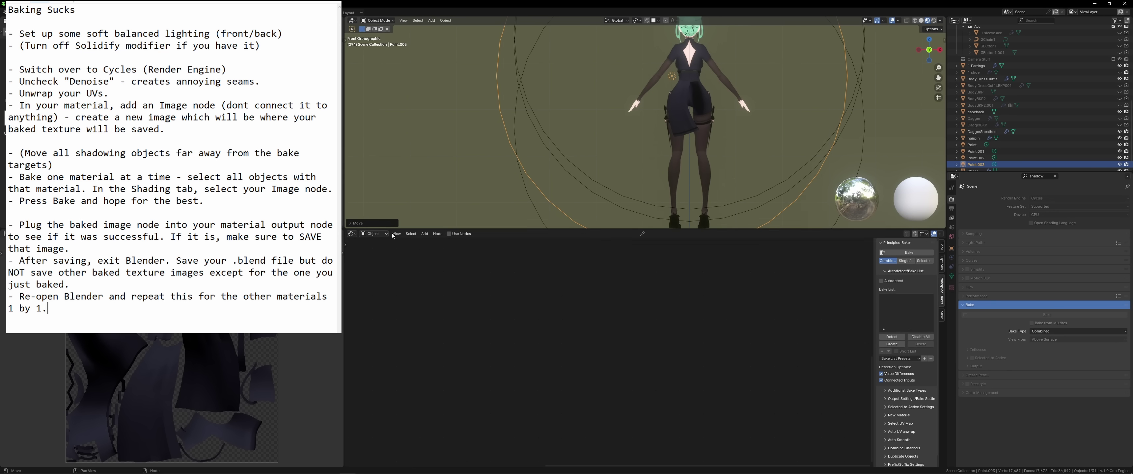
In the Dress material, connect the Principled BSDF to the Material Output's Surface in place of the image texture.
left_click(688, 125)
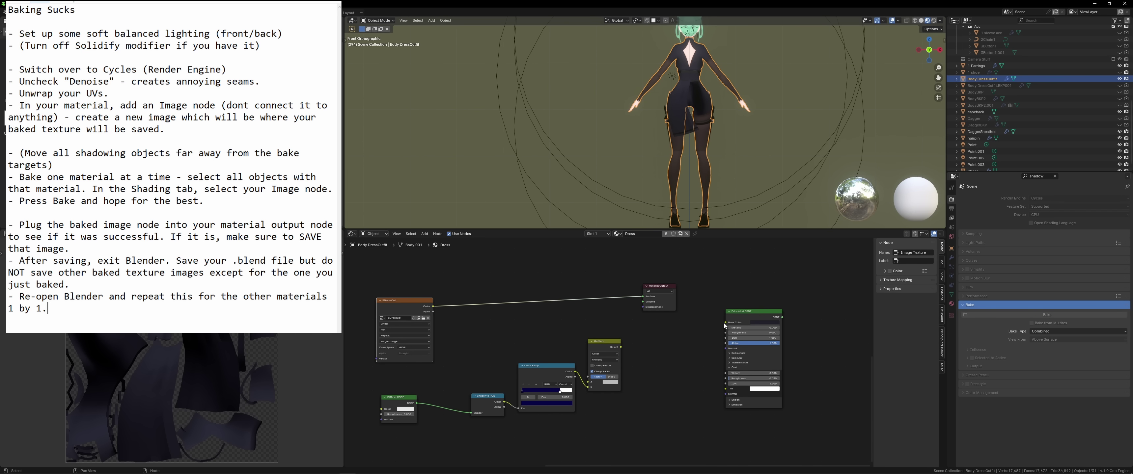
left_click_drag(726, 322, 685, 310)
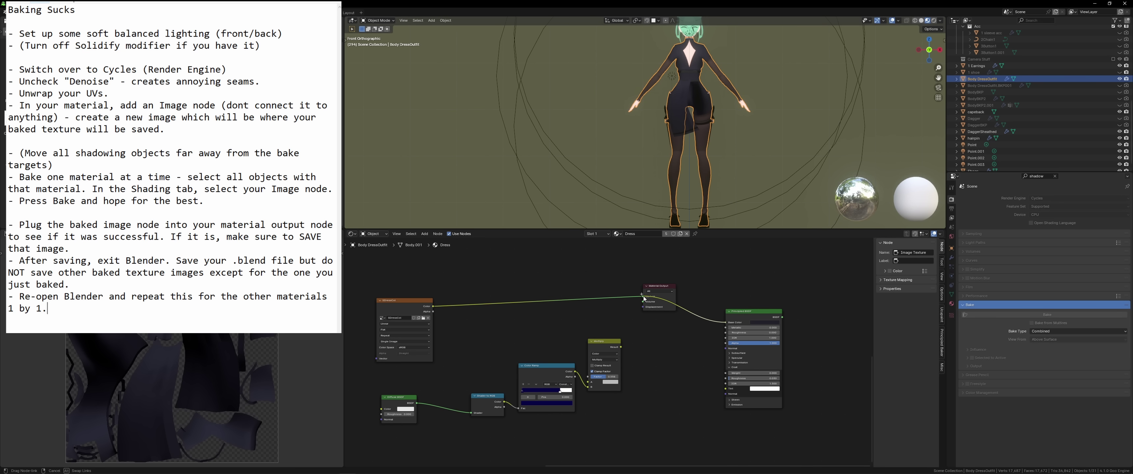
left_click_drag(644, 299, 781, 316)
left_click_drag(645, 299, 643, 296)
Reposition the duplicated point light behind the detached back cape in side view.
scroll(727, 127, "up", 2)
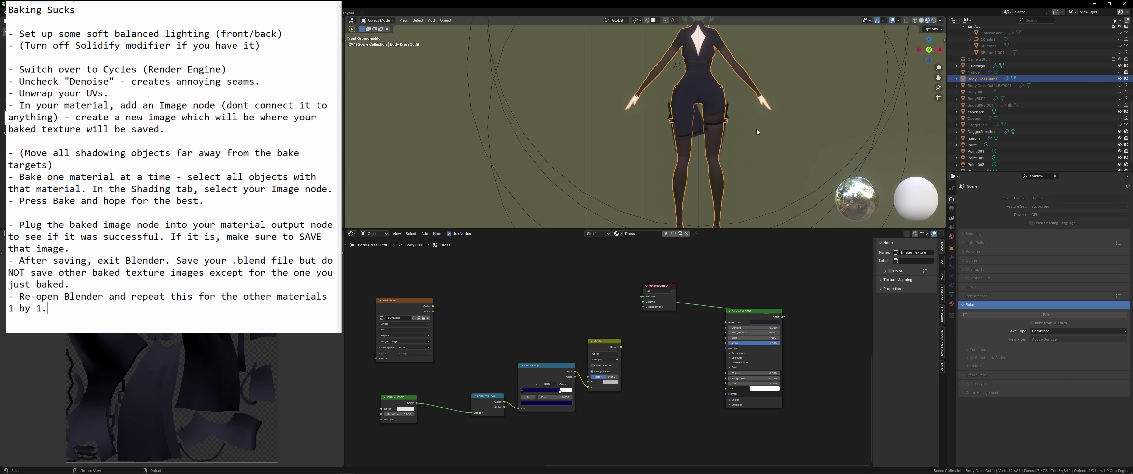
middle_click_drag(756, 131, 527, 97)
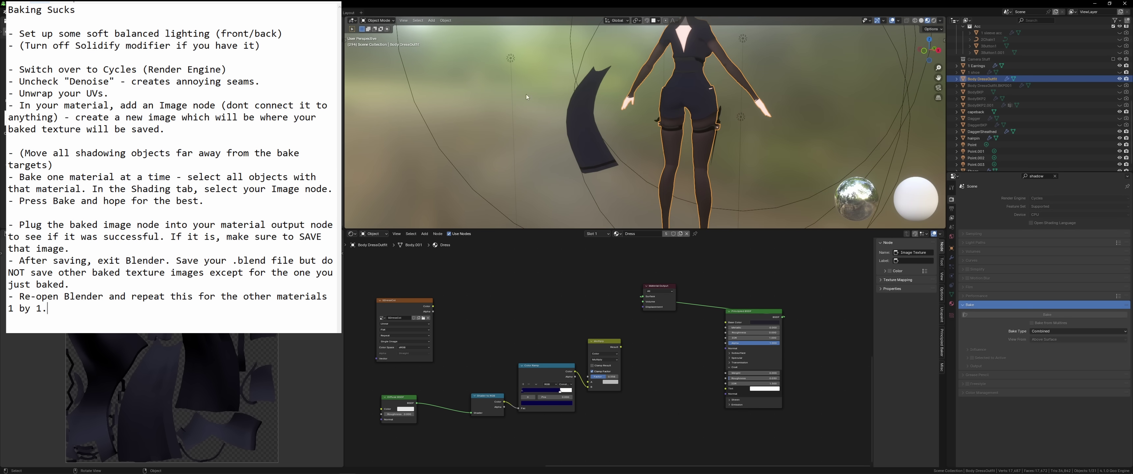
left_click(512, 59)
left_click(938, 50)
key("g")
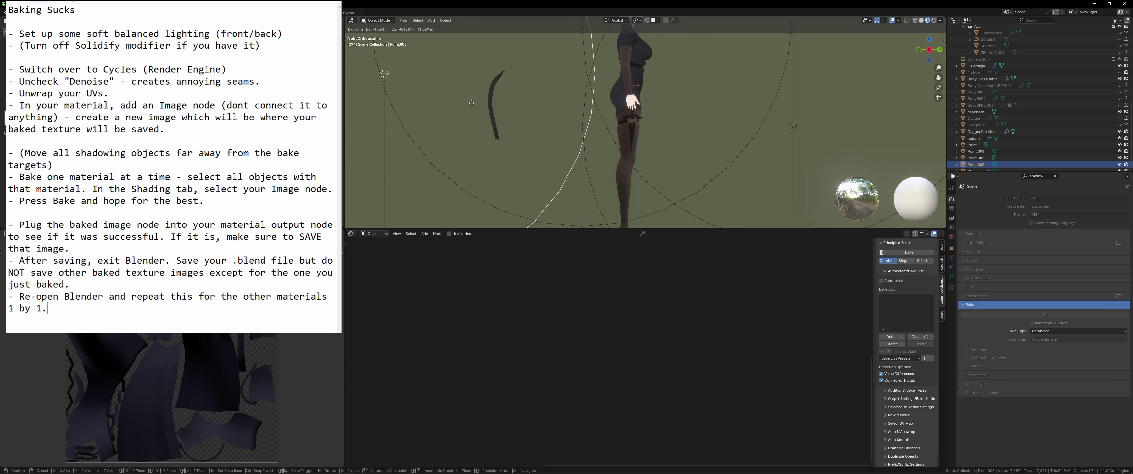
left_click(471, 103)
middle_click_drag(471, 103, 736, 129)
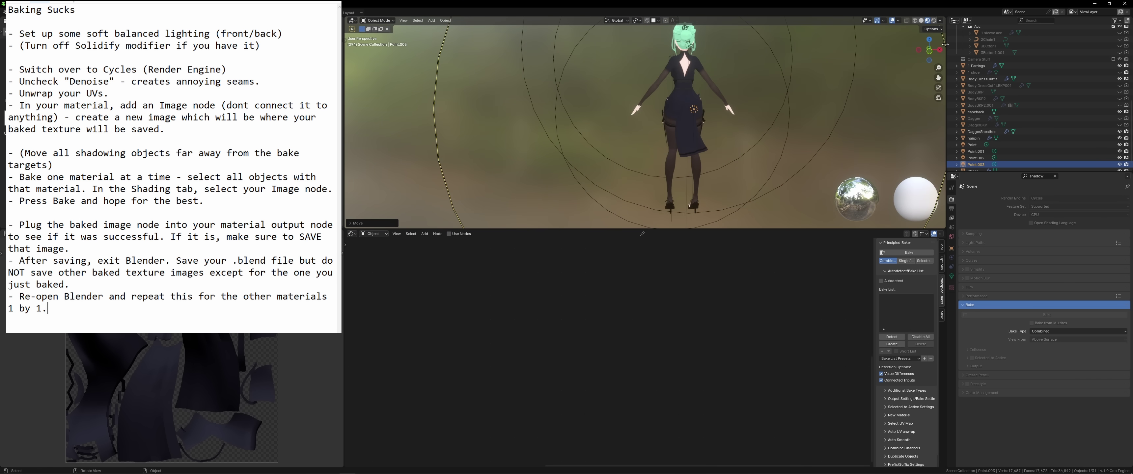
Raise the duplicated point light along the Z axis in front view.
left_click(929, 50)
key("g")
key("z")
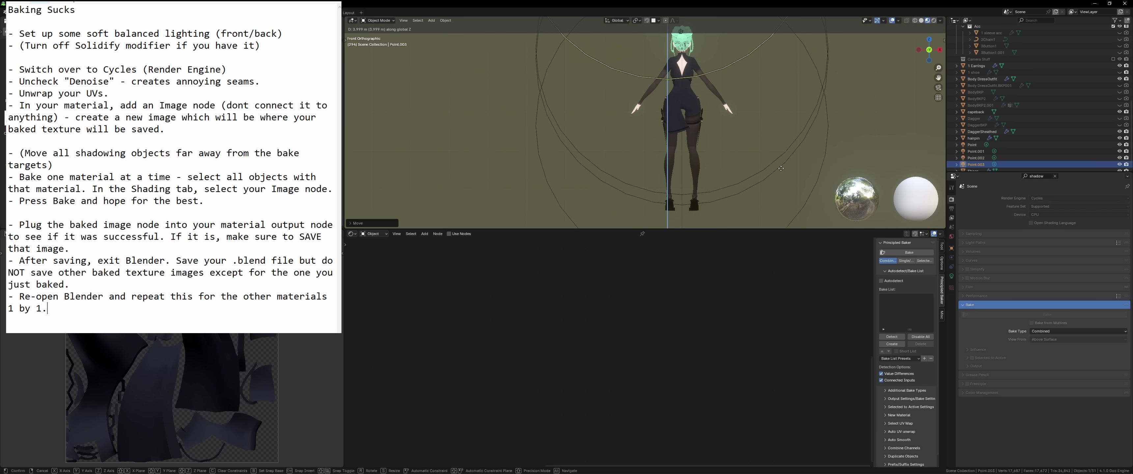
left_click(781, 169)
Switch the viewport to rendered shading and check the lighting on the dress and cape from the front and back.
scroll(785, 173, "up", 6)
middle_click_drag(783, 180, 762, 197)
scroll(763, 197, "down", 6)
left_click(934, 20)
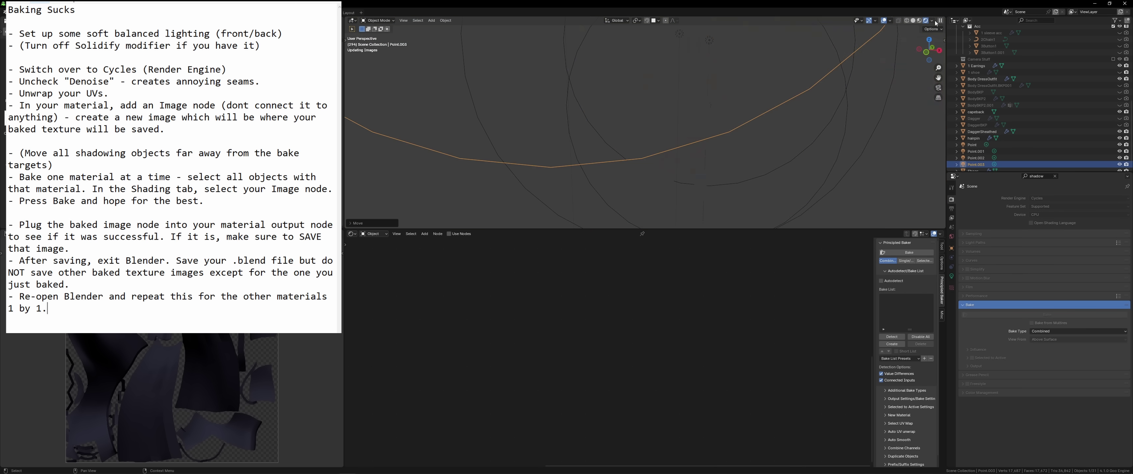
middle_click_drag(780, 146, 791, 141)
left_click(927, 57)
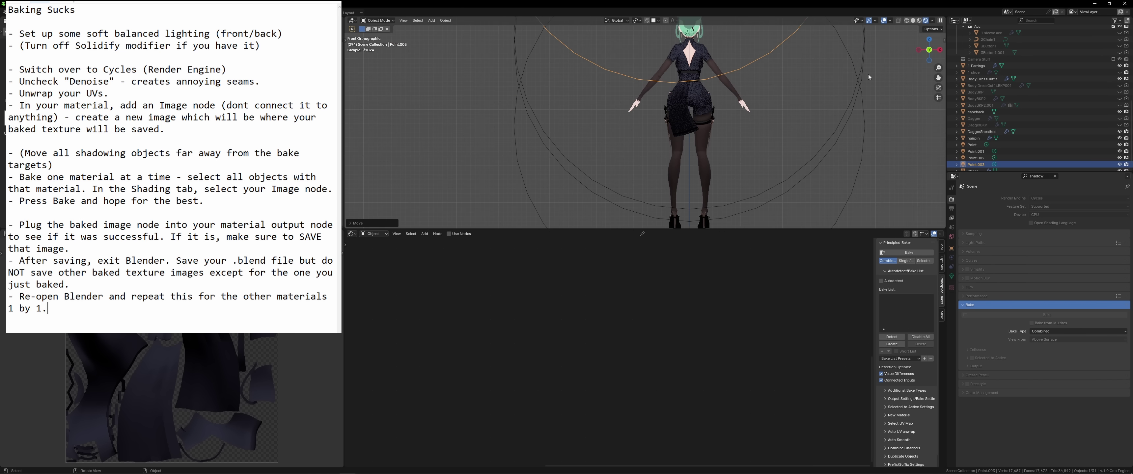
left_click(860, 154)
scroll(761, 152, "up", 1)
left_click(798, 118)
middle_click_drag(799, 118, 772, 128)
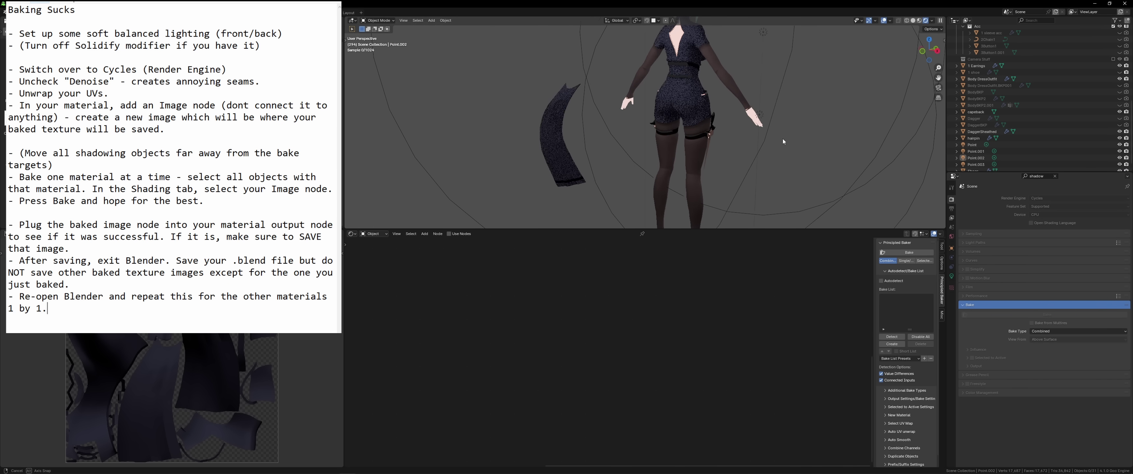
Make the Dress material's image texture node the bake target and bake the body and cape with the Combined bake type.
left_click(409, 308)
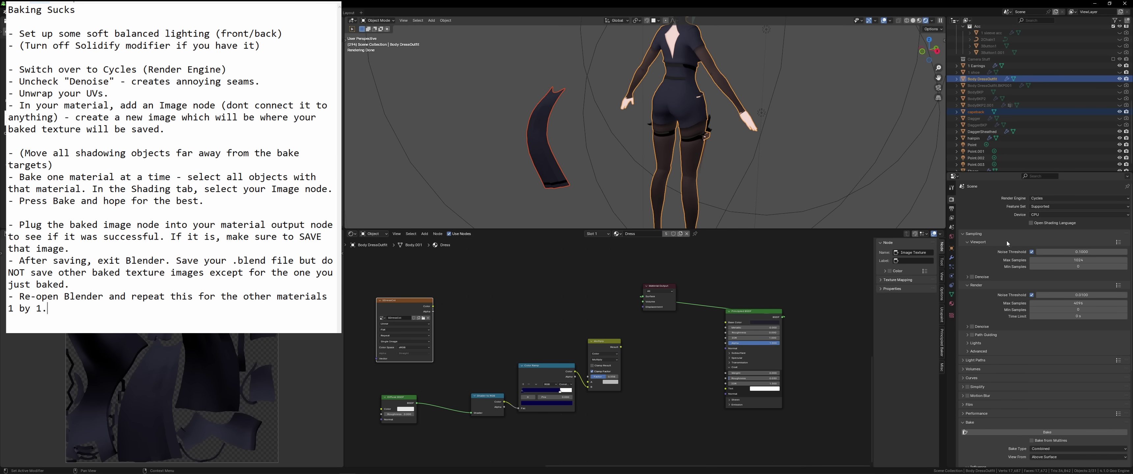
left_click(1011, 434)
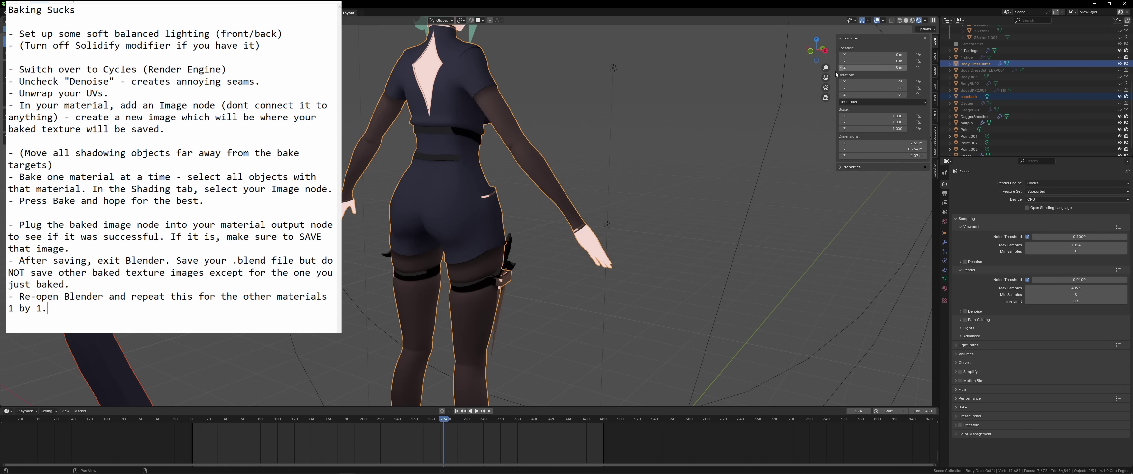
Compare the dress in material preview and rendered shading, and move the back cape along Y into place against the body.
left_click(918, 20)
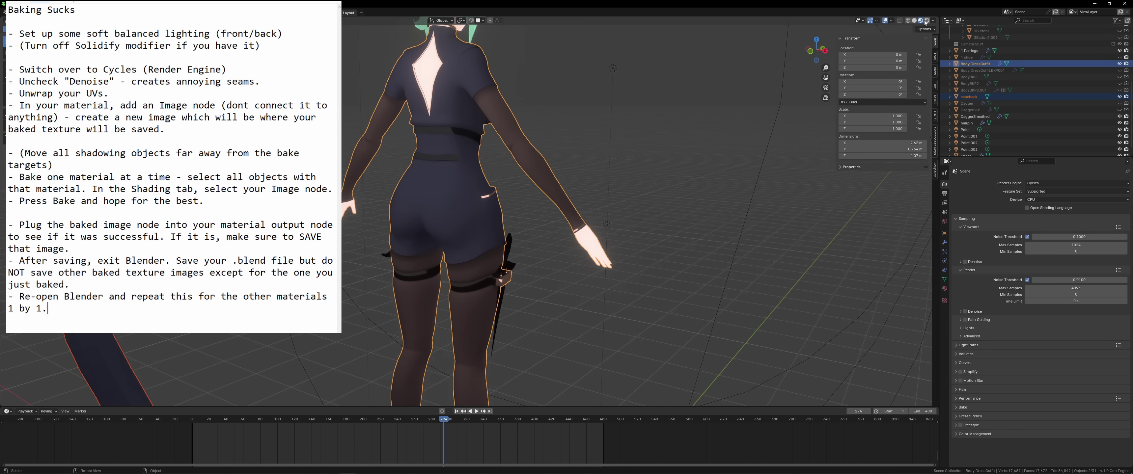
left_click(925, 22)
scroll(438, 182, "down", 4)
middle_click_drag(435, 185, 424, 194)
left_click(333, 259)
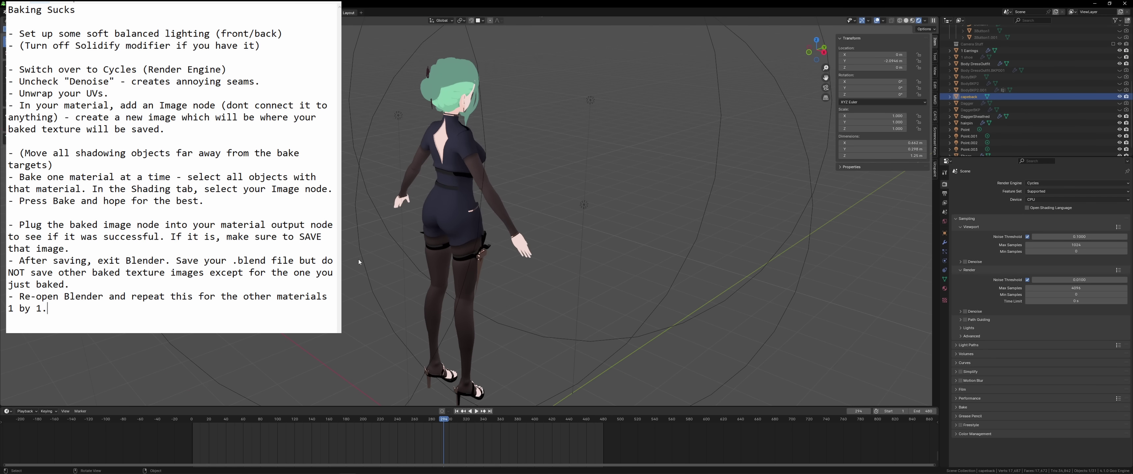
key("g")
key("y")
left_click(559, 236)
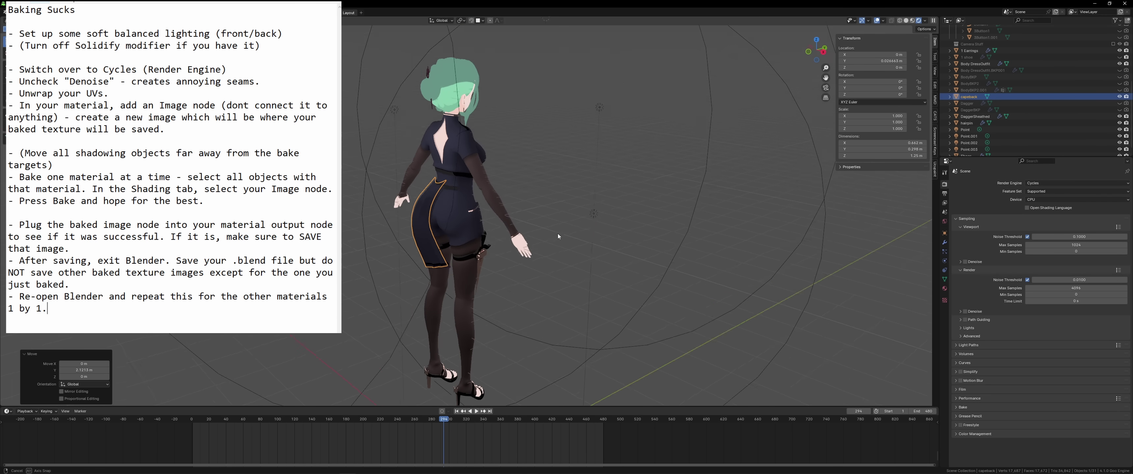
Set the render engine to Goo Engine and view the dress with the cape in place.
middle_click_drag(558, 237, 589, 238)
left_click(1069, 183)
left_click(1056, 192)
scroll(493, 240, "up", 1)
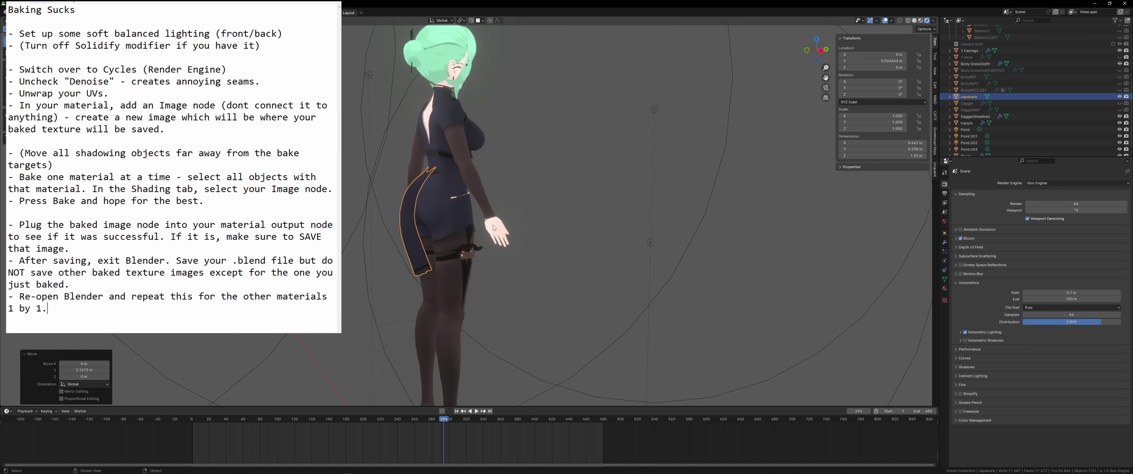
middle_click_drag(488, 239, 605, 227)
scroll(604, 229, "up", 5)
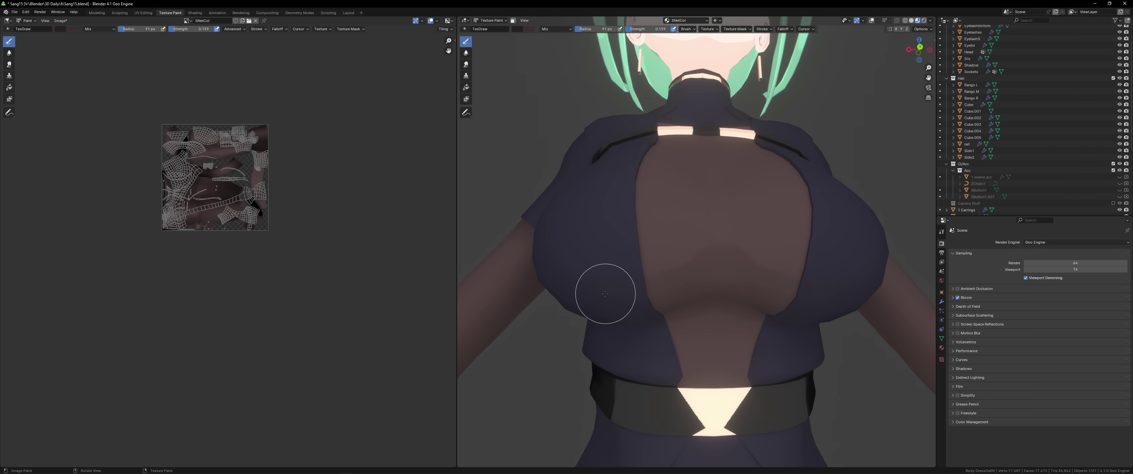
Inspect the painted shading of the sheer torso fabric on the character's outfit from the front.
scroll(607, 291, "up", 3)
scroll(625, 244, "down", 1)
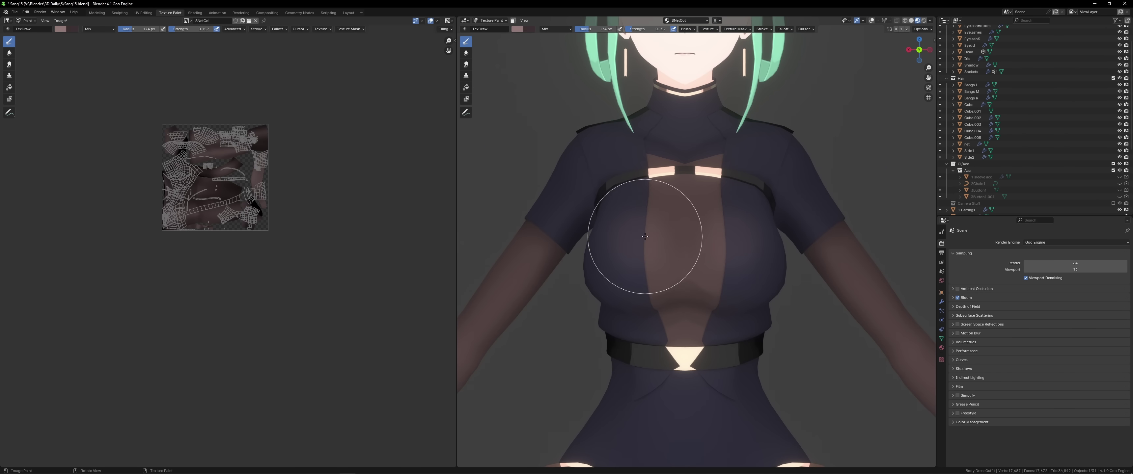
scroll(683, 222, "down", 4)
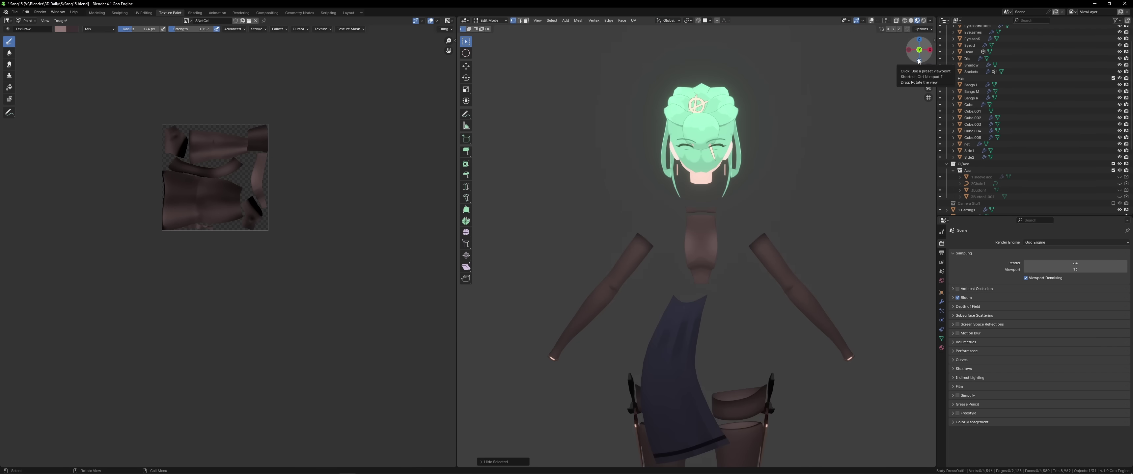
scroll(708, 266, "up", 4)
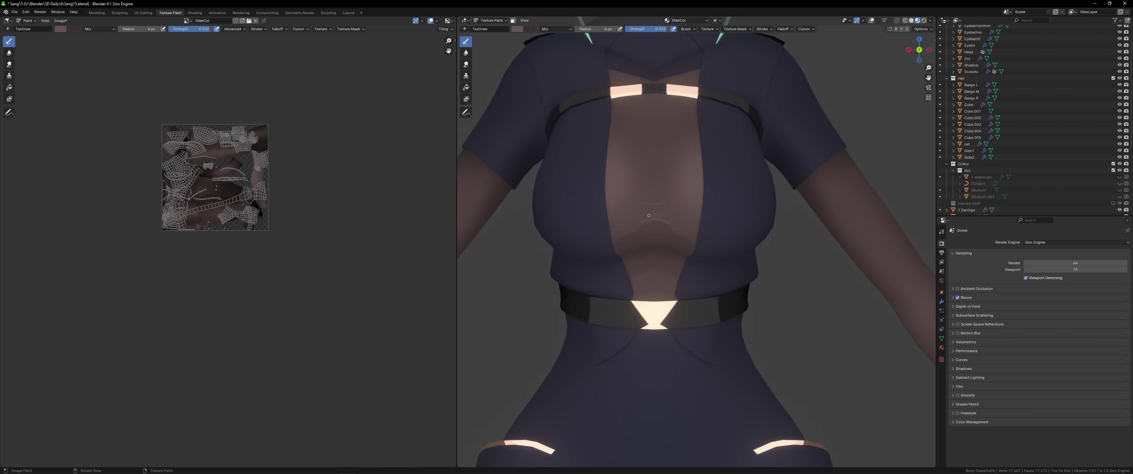
Examine the painted shading of the sheer torso panel and dark bodice from the front and from angled views.
scroll(676, 199, "down", 4)
scroll(657, 262, "up", 5)
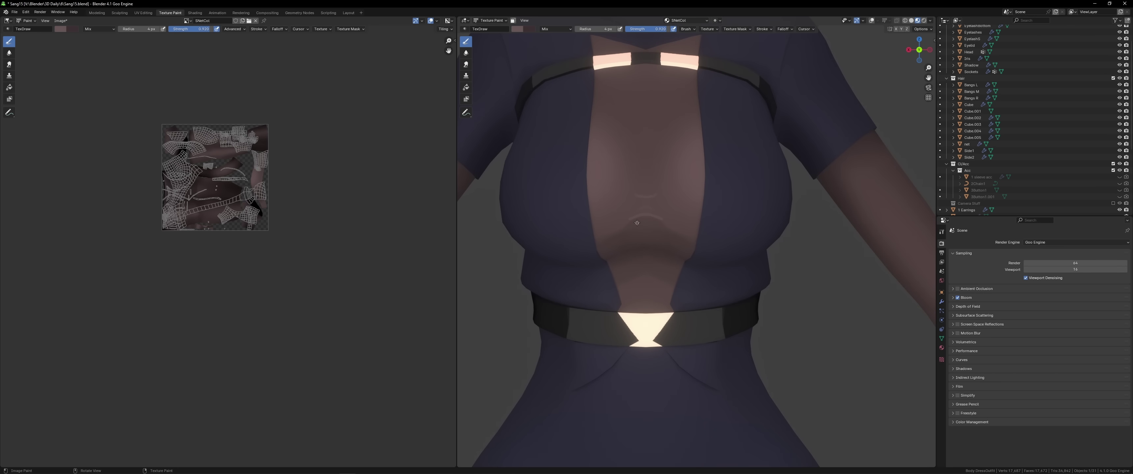
key("s")
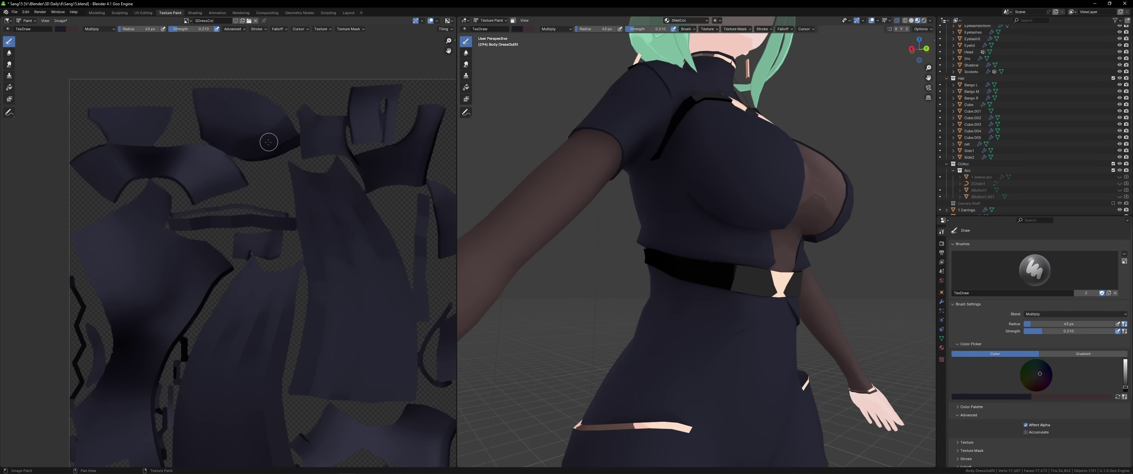
middle_click_drag(638, 220, 550, 220)
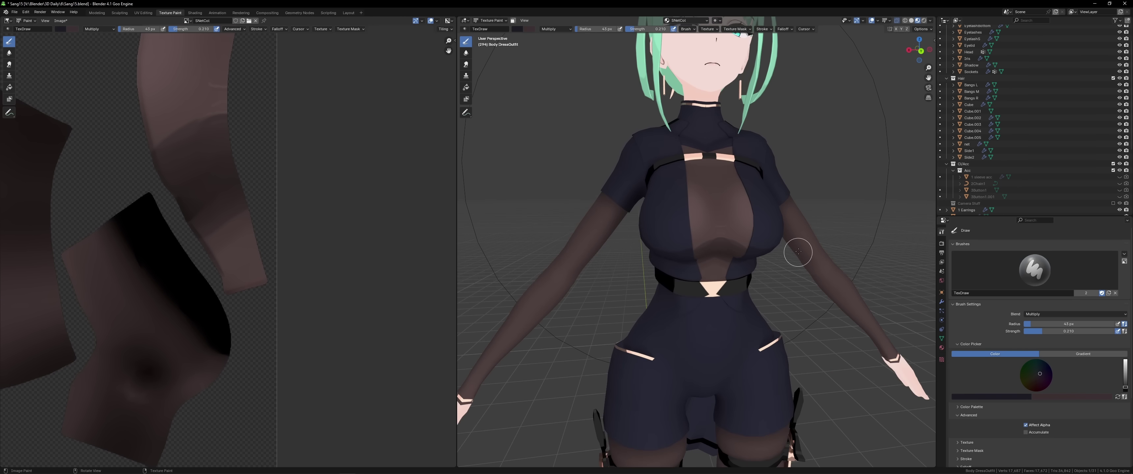
scroll(793, 264, "up", 6)
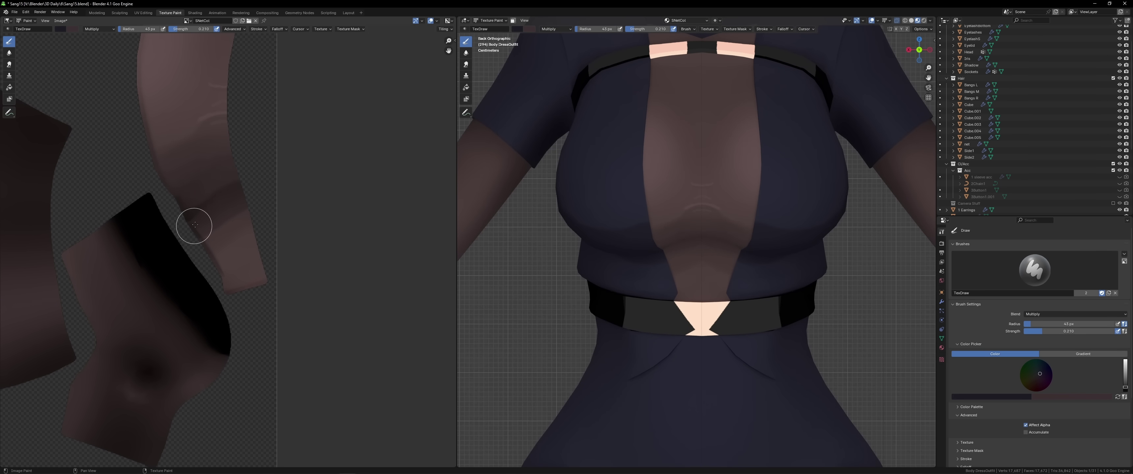
scroll(617, 254, "down", 2)
middle_click_drag(618, 254, 651, 255)
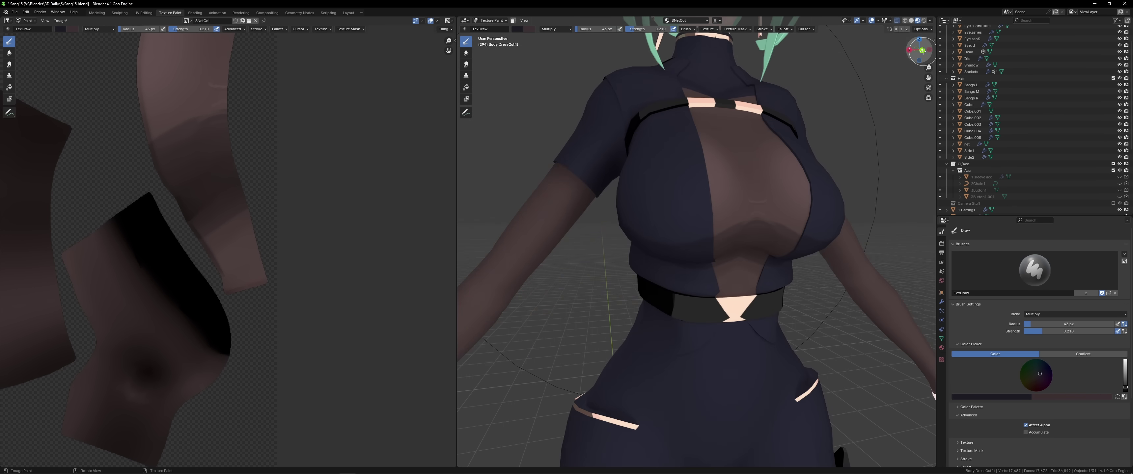
left_click(922, 50)
scroll(762, 261, "up", 4)
scroll(761, 261, "down", 3)
middle_click_drag(759, 260, 792, 261)
scroll(792, 260, "up", 2)
scroll(792, 260, "down", 5)
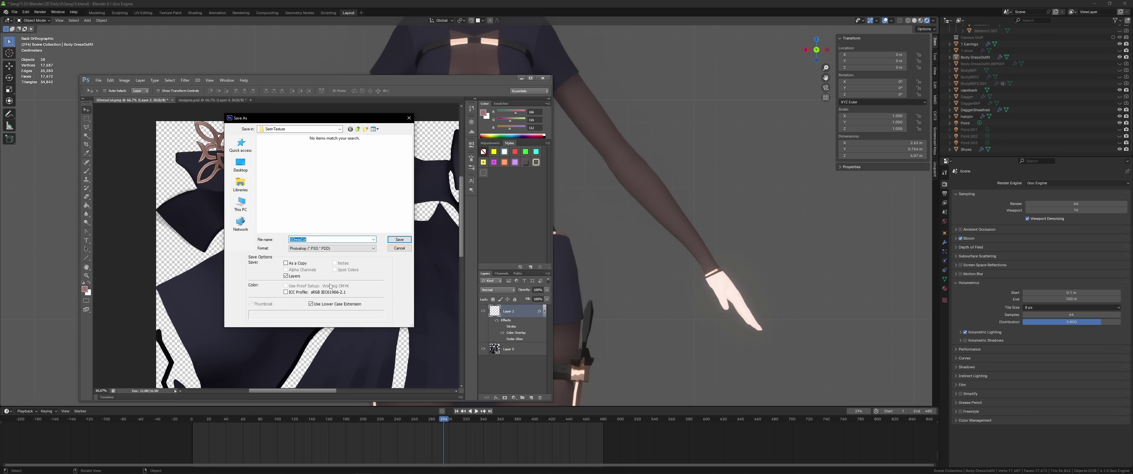
Save the dress texture with its emblem as a Photoshop document, keeping the layers.
left_click(399, 239)
key("Return")
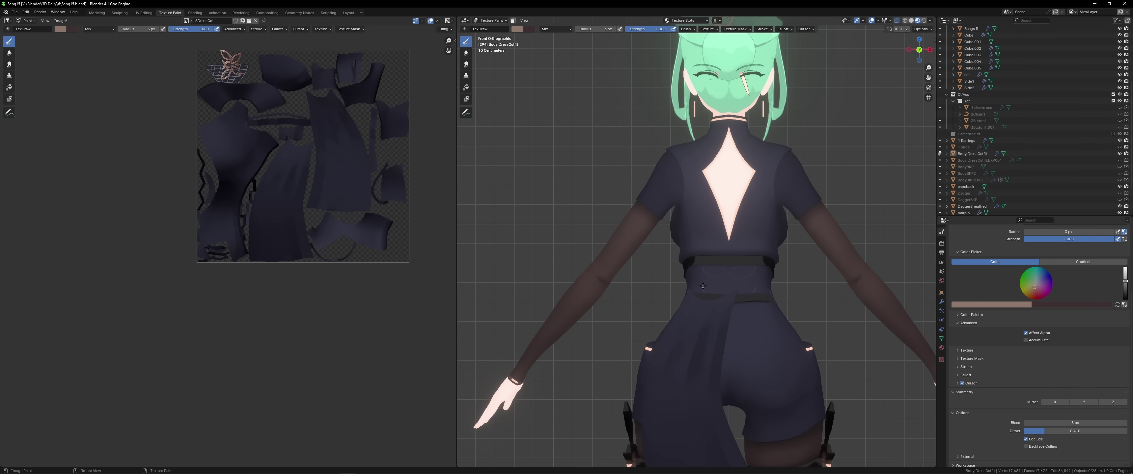
Inspect the painted seam lines on the back of the dress and the detailing on its front.
scroll(711, 266, "up", 2)
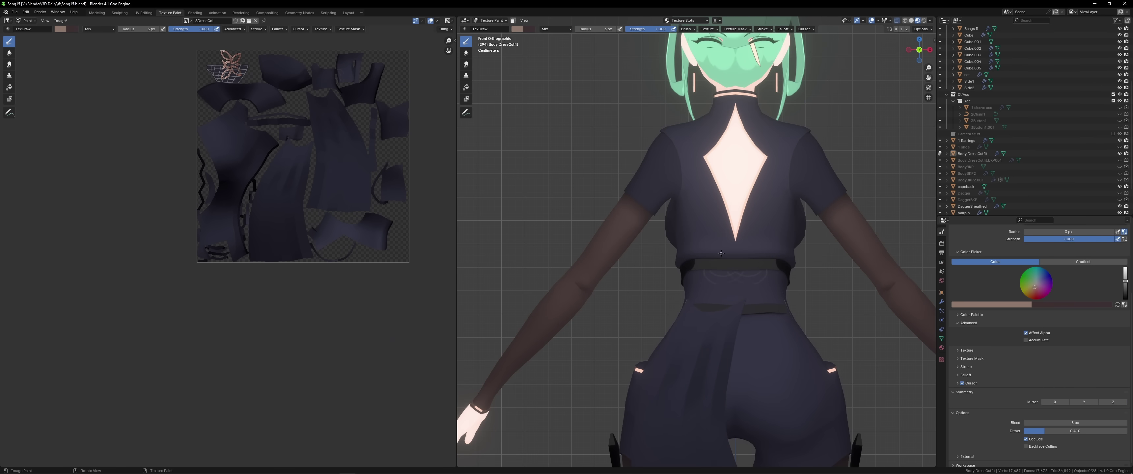
scroll(720, 283, "down", 3)
scroll(811, 224, "up", 5)
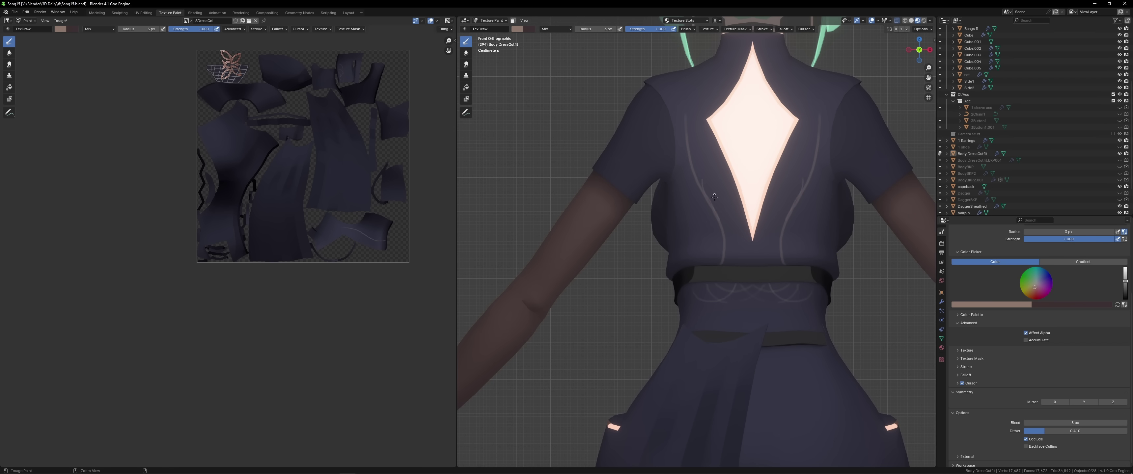
scroll(758, 188, "down", 5)
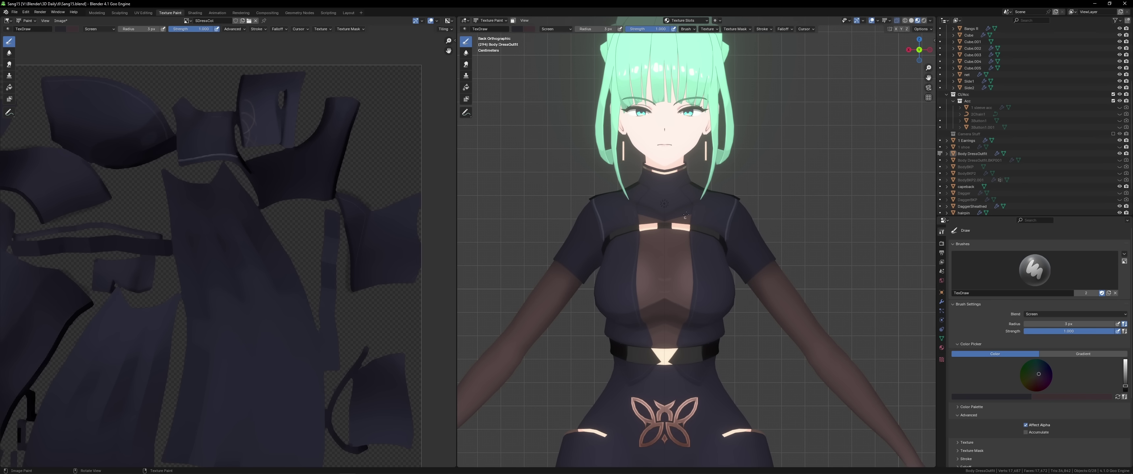
middle_click_drag(686, 216, 631, 167)
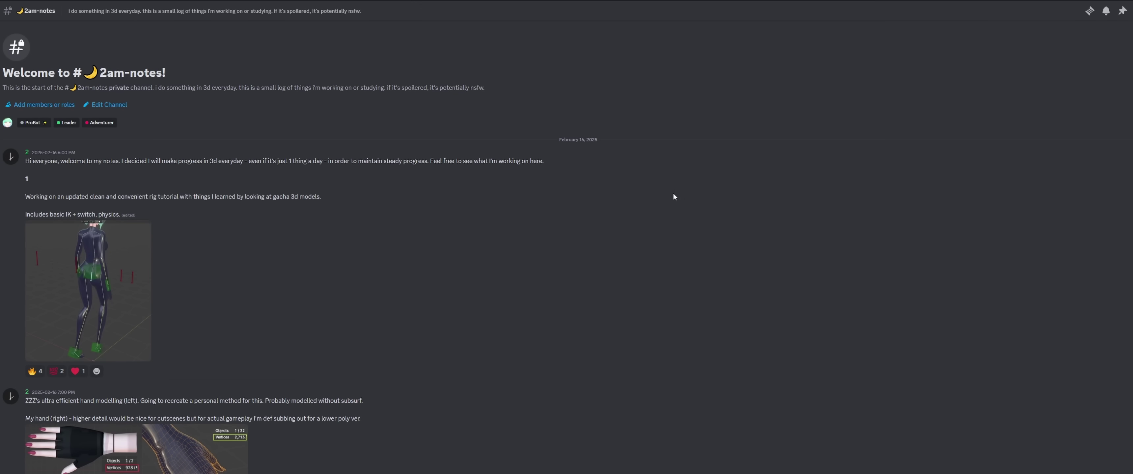
Read through the daily 3D progress posts in Discord's 2am-notes channel, from the welcome message to the late February entries.
scroll(673, 193, "down", 5)
scroll(676, 217, "down", 10)
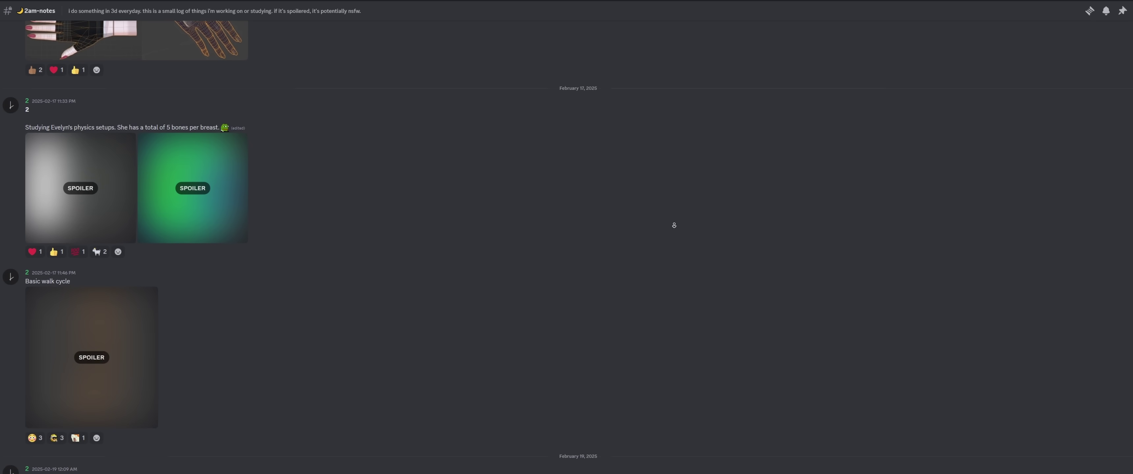
scroll(674, 225, "down", 10)
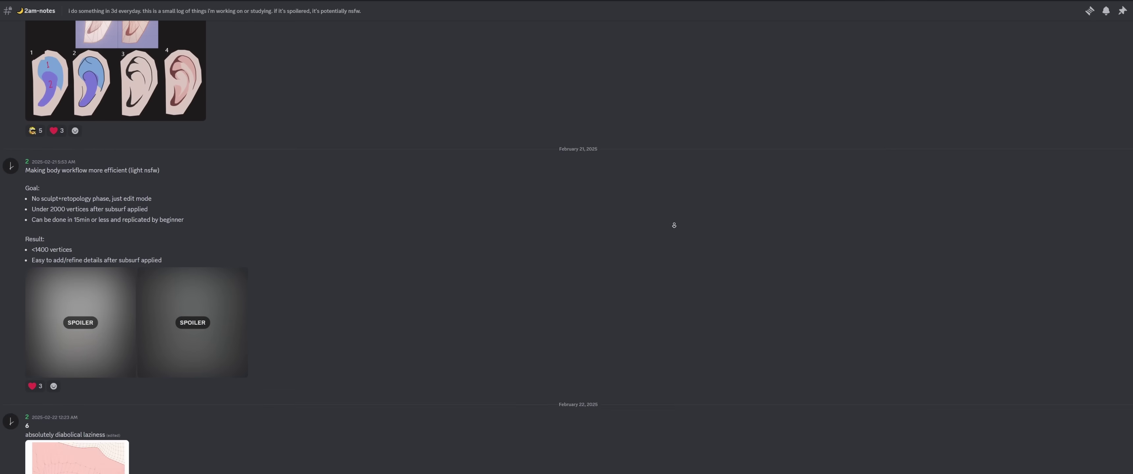
scroll(674, 225, "down", 10)
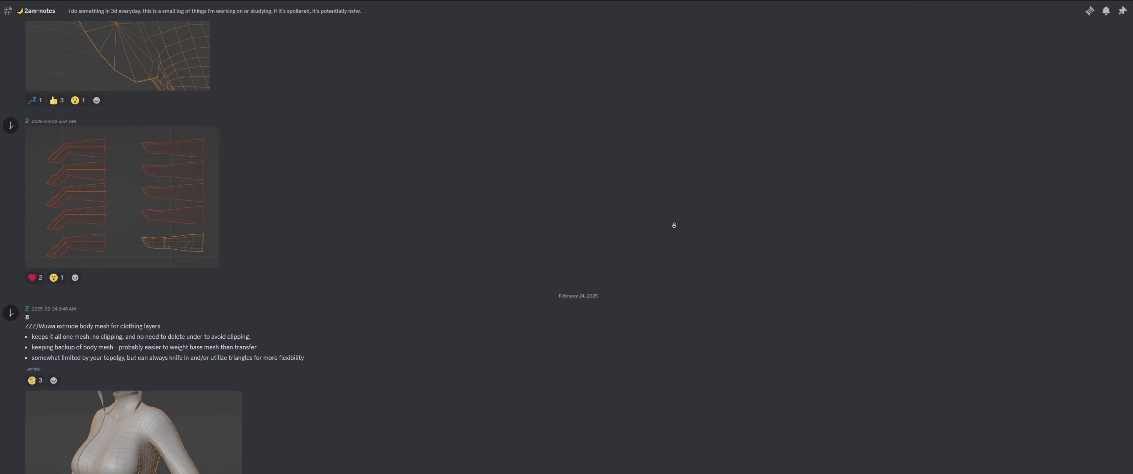
scroll(674, 225, "down", 10)
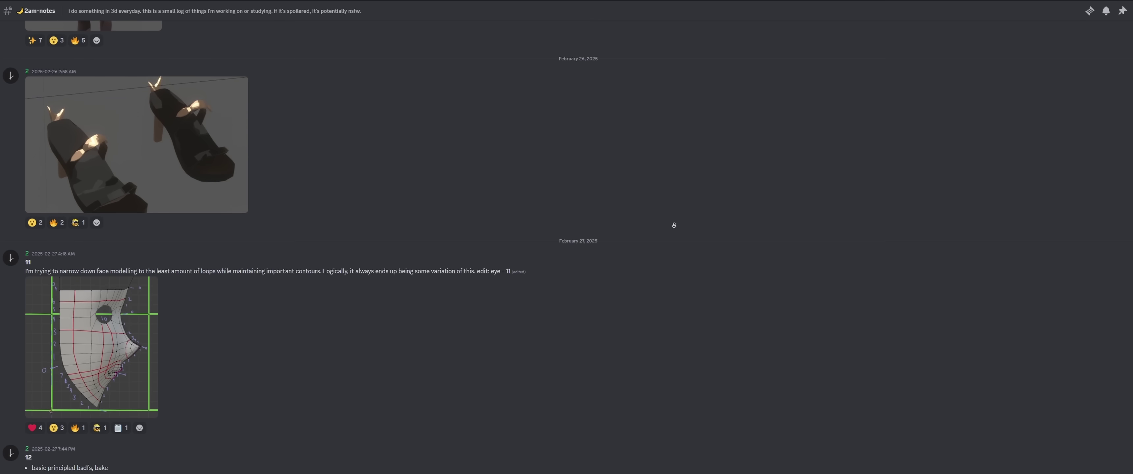